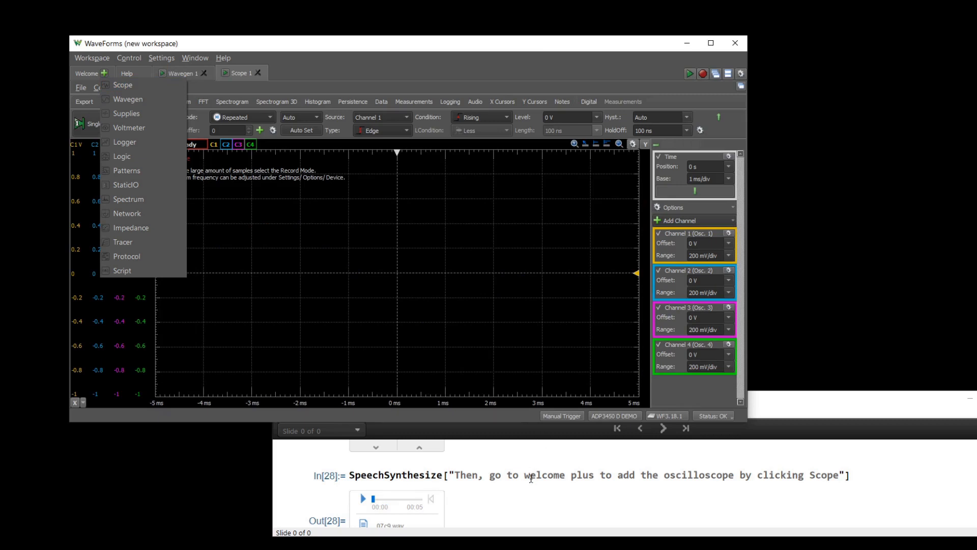
Switch to the Mathematica notebook, re-evaluate the SpeechSynthesize cell about arranging windows side by side, and play its audio
left_click(531, 477)
scroll(562, 478, "down", 10)
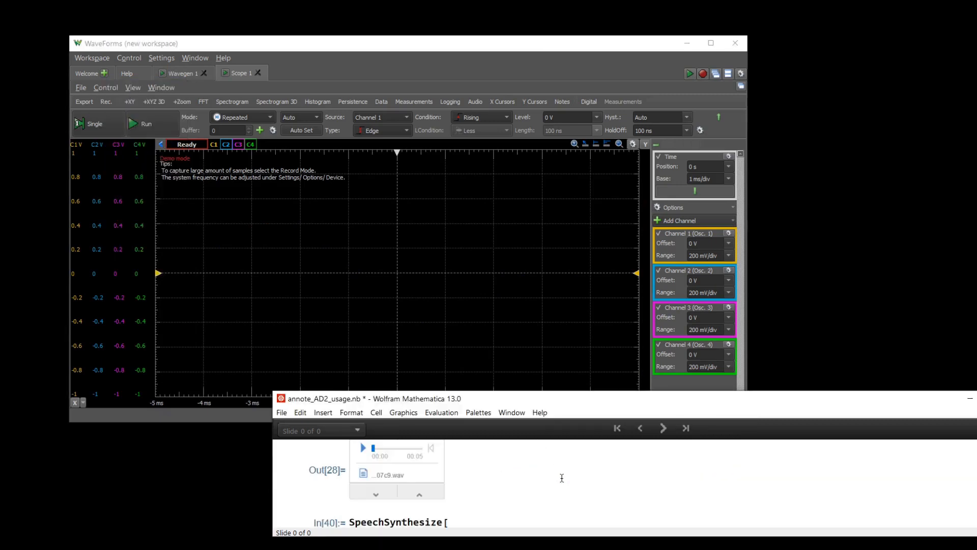
scroll(562, 478, "down", 2)
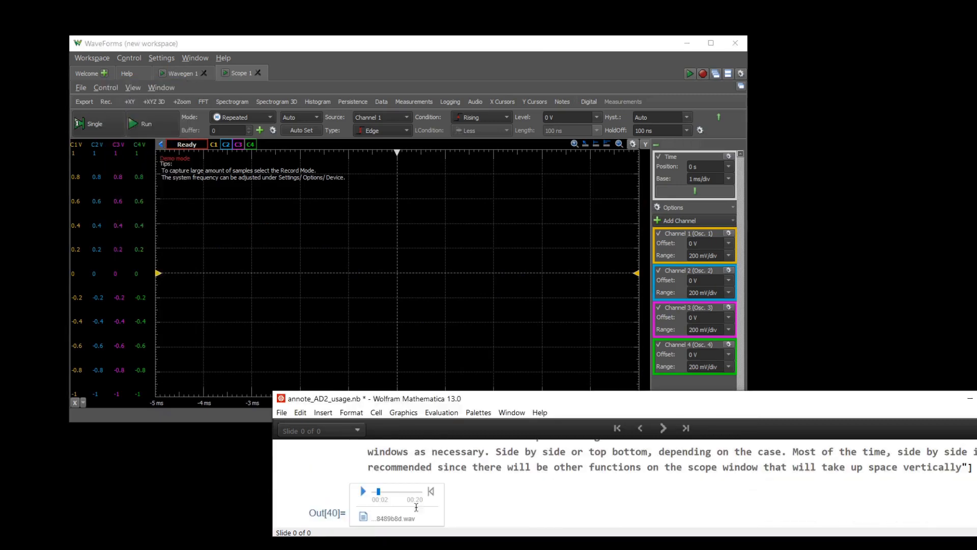
left_click(363, 491)
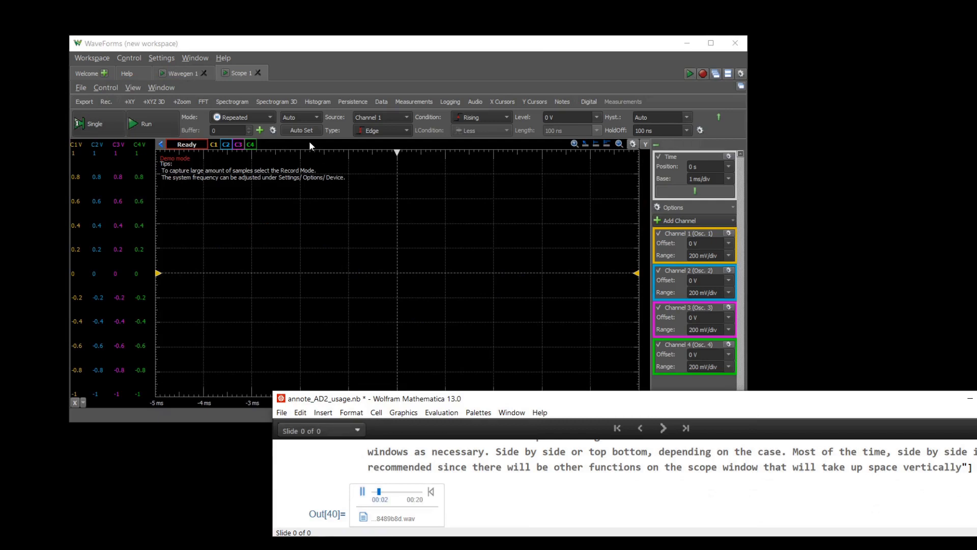
left_click(362, 491)
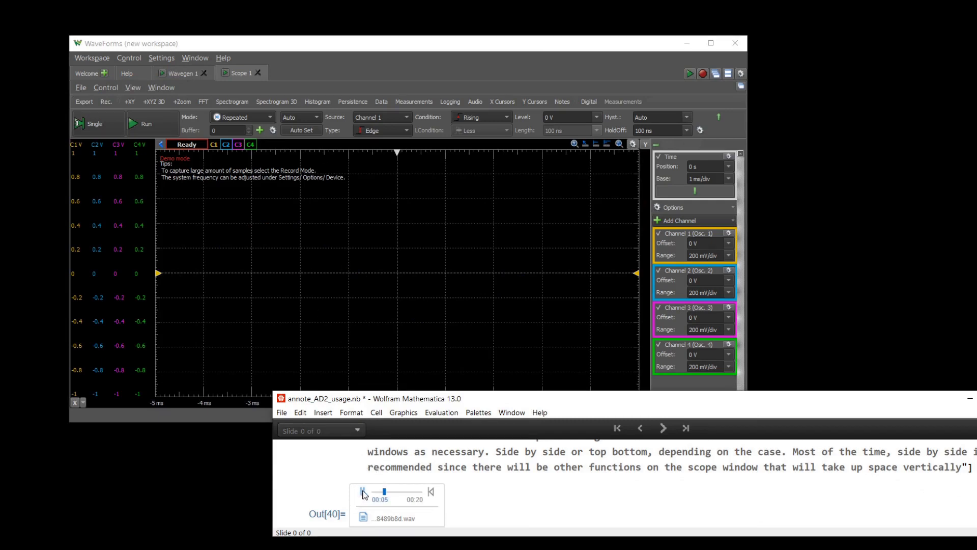
left_click(455, 467)
key("shift+Return")
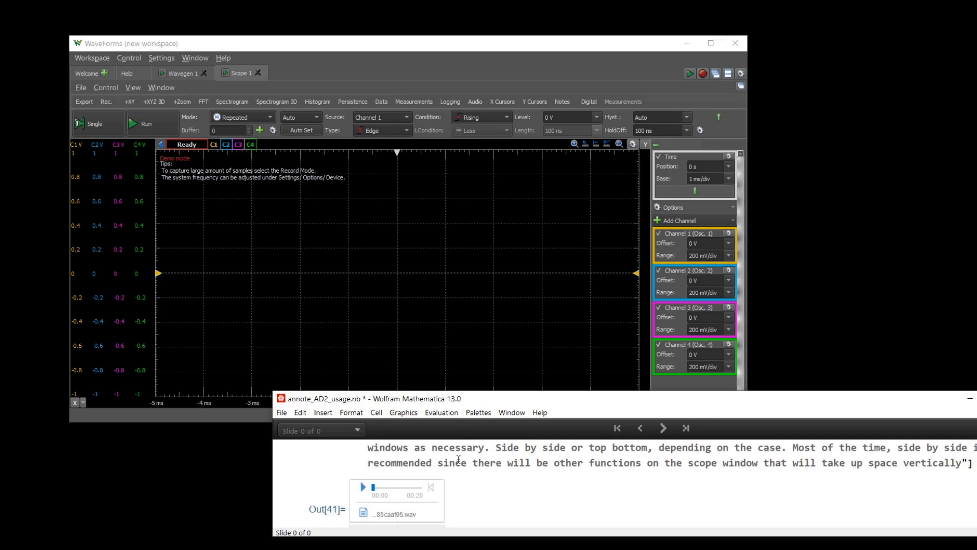
left_click(363, 488)
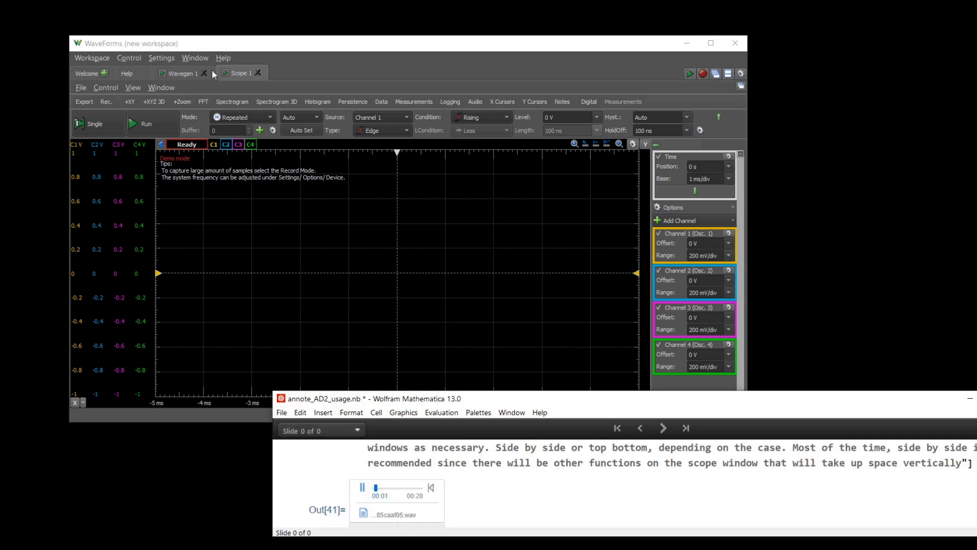
In WaveForms, detach Scope 1 into its own window and arrange it side by side with the resized Wavegen window
left_click_drag(237, 71, 447, 74)
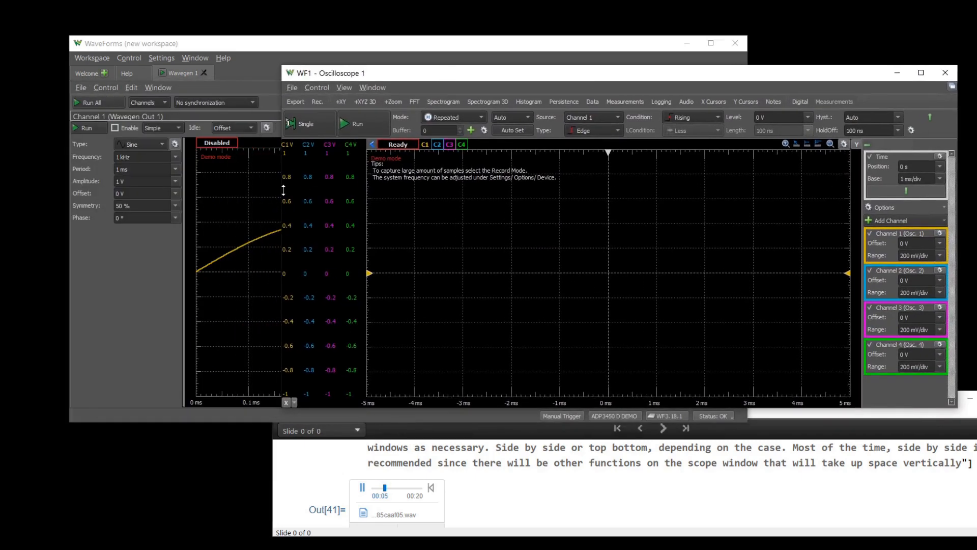
left_click_drag(277, 190, 556, 221)
left_click(441, 119)
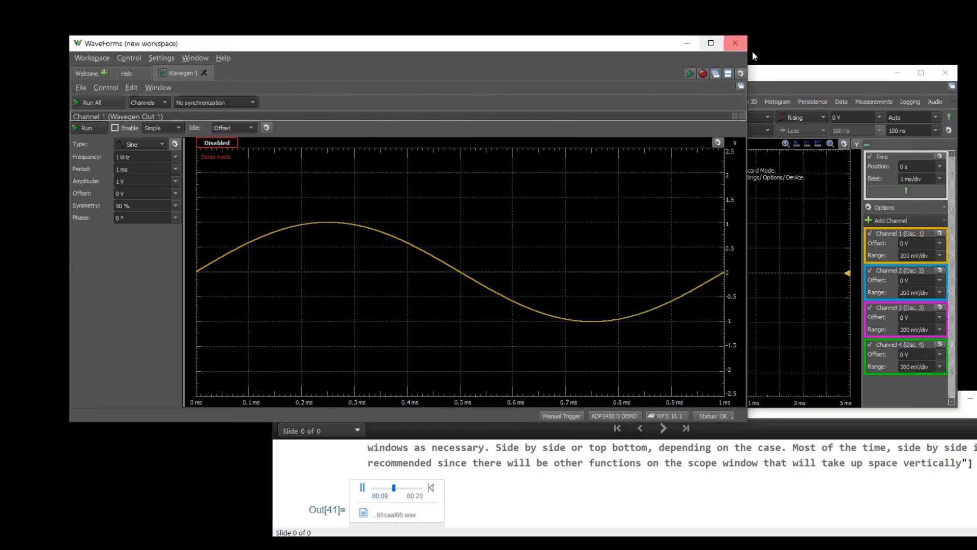
left_click_drag(747, 56, 459, 57)
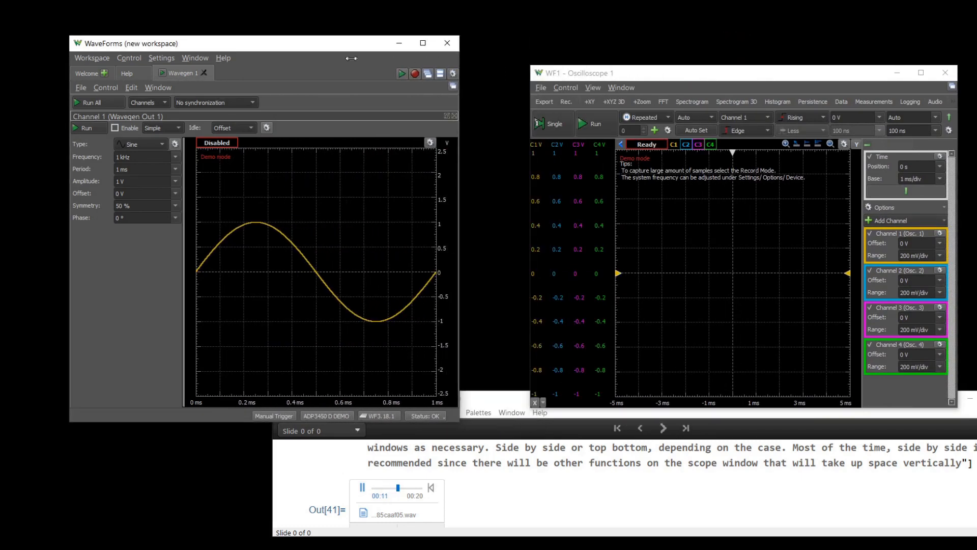
left_click_drag(308, 50, 250, 22)
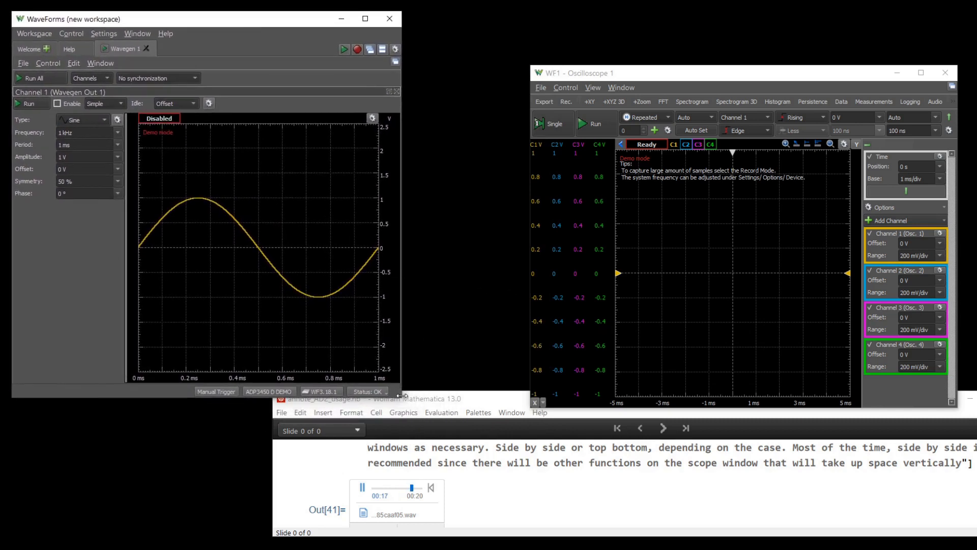
left_click_drag(402, 395, 402, 432)
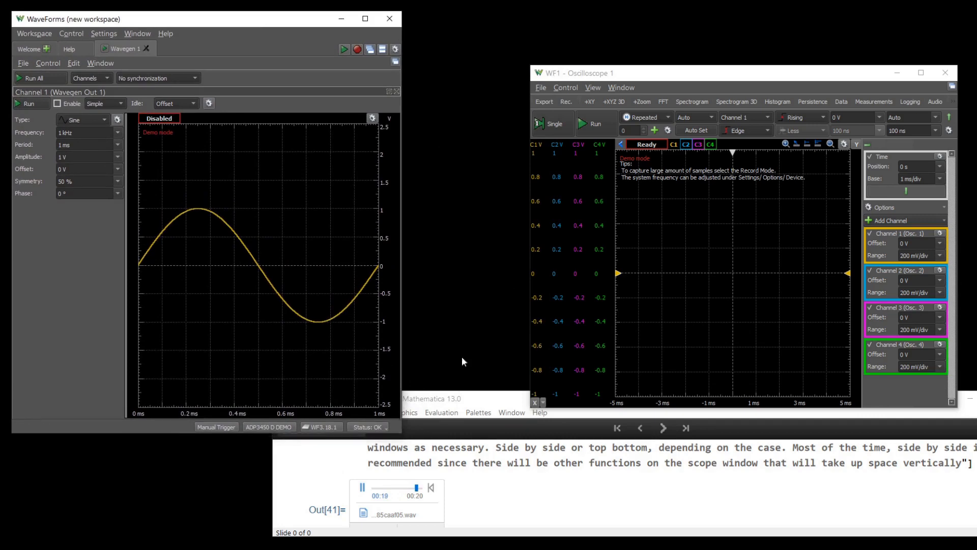
left_click_drag(618, 75, 536, 24)
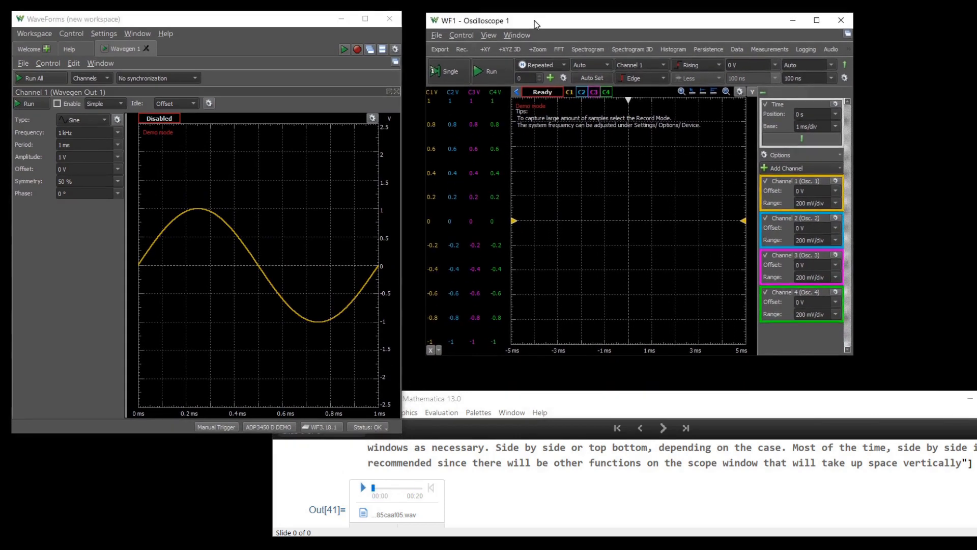
left_click_drag(853, 355, 976, 391)
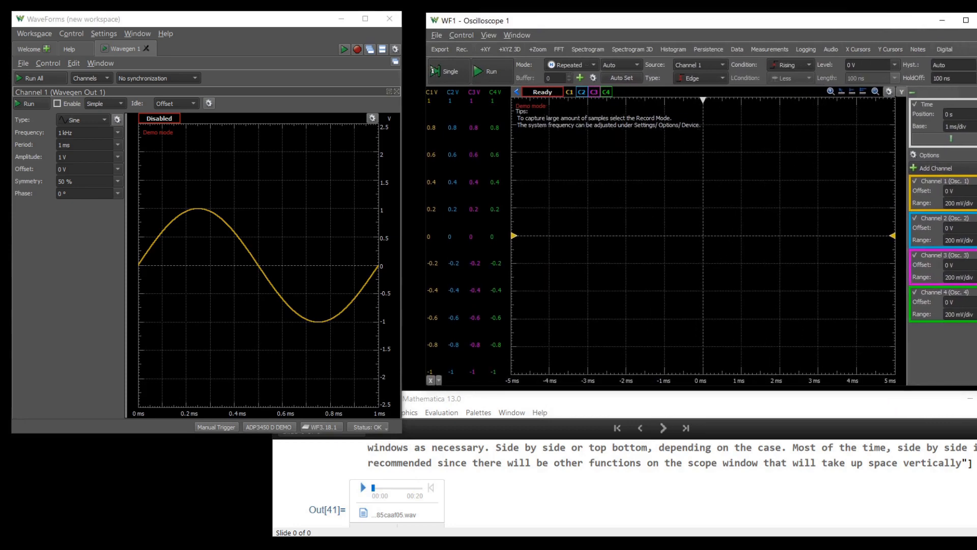
Play the notebook's "On the wavegen window, select basic" audio and switch Wavegen channel 1 to Basic mode
left_click(609, 462)
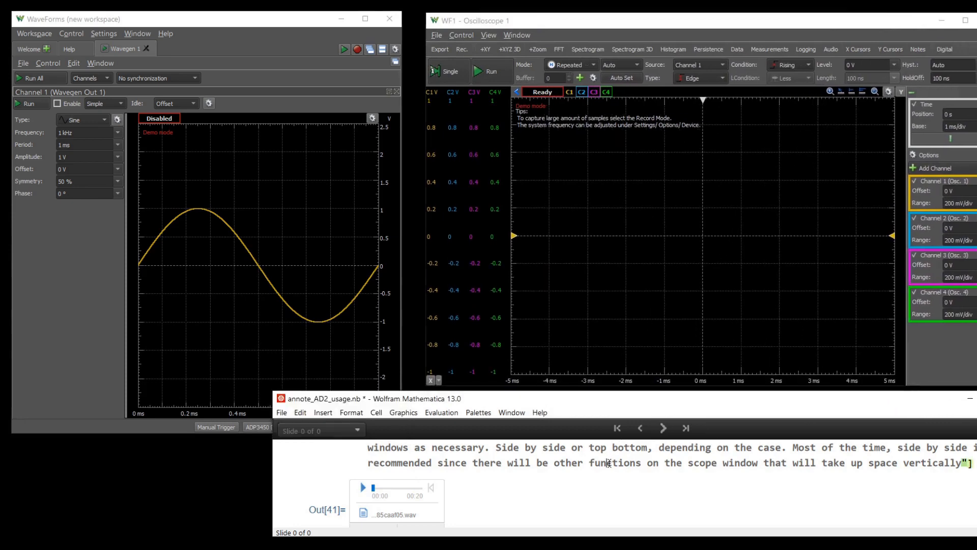
scroll(474, 458, "up", 5)
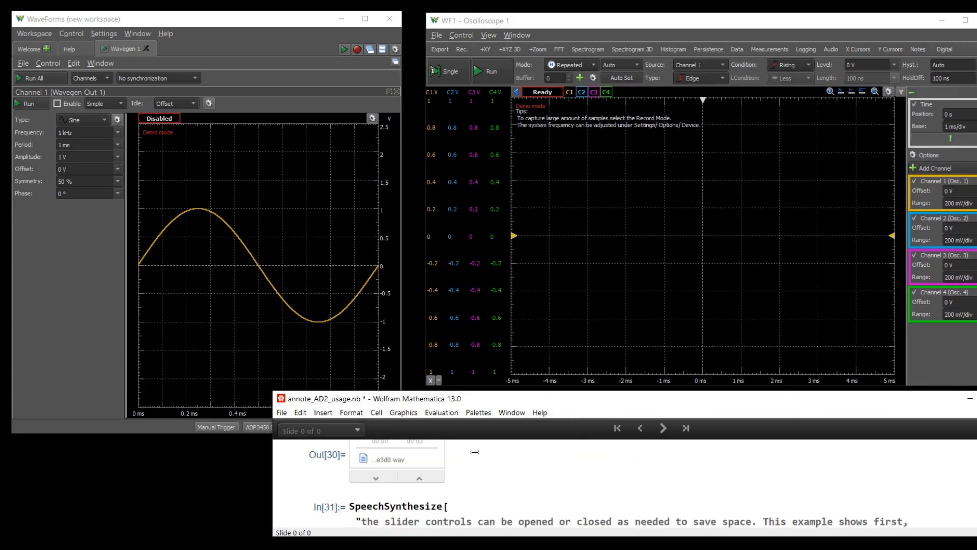
scroll(474, 452, "up", 1)
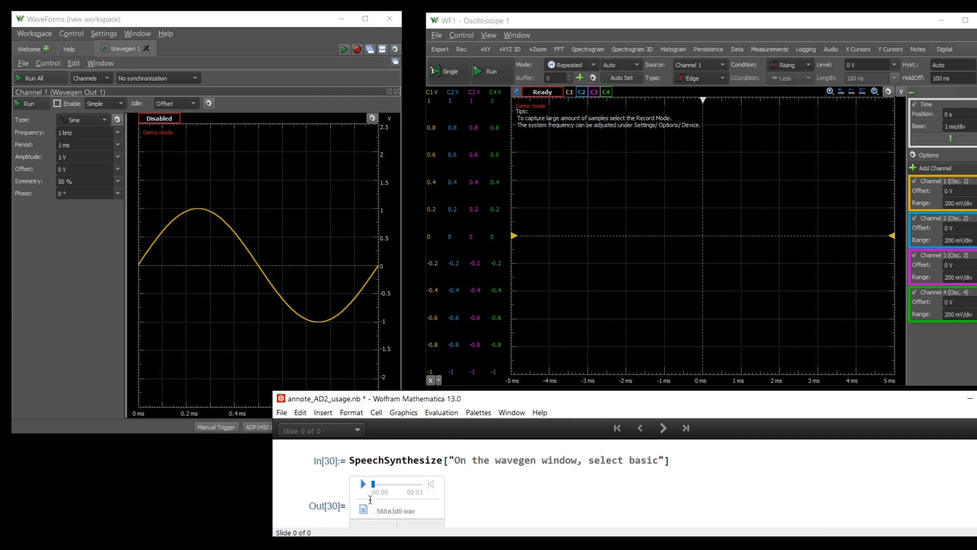
left_click(363, 484)
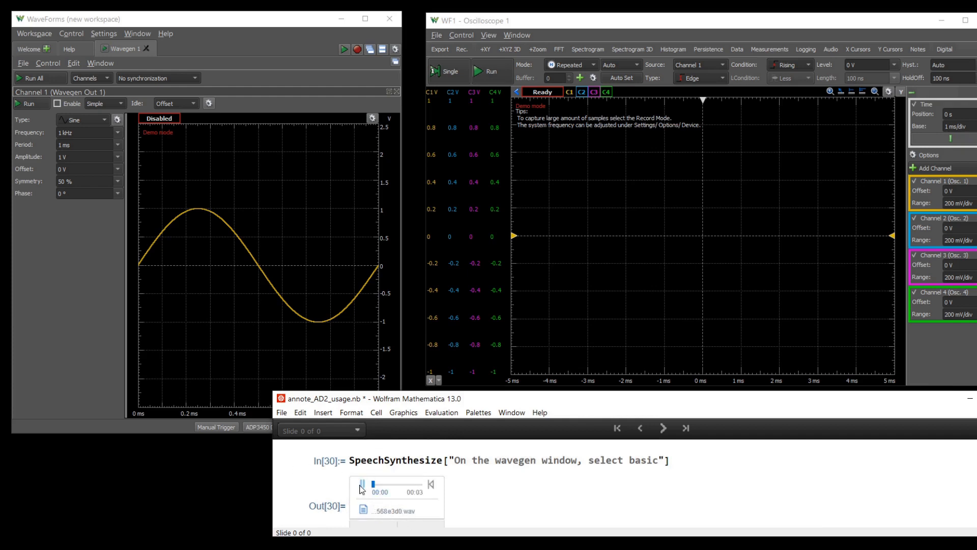
left_click(113, 101)
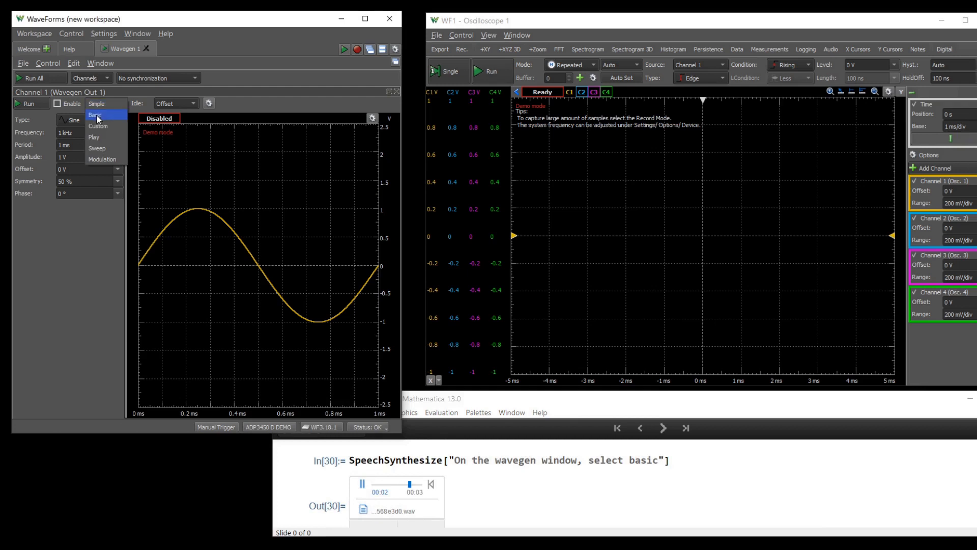
left_click(96, 116)
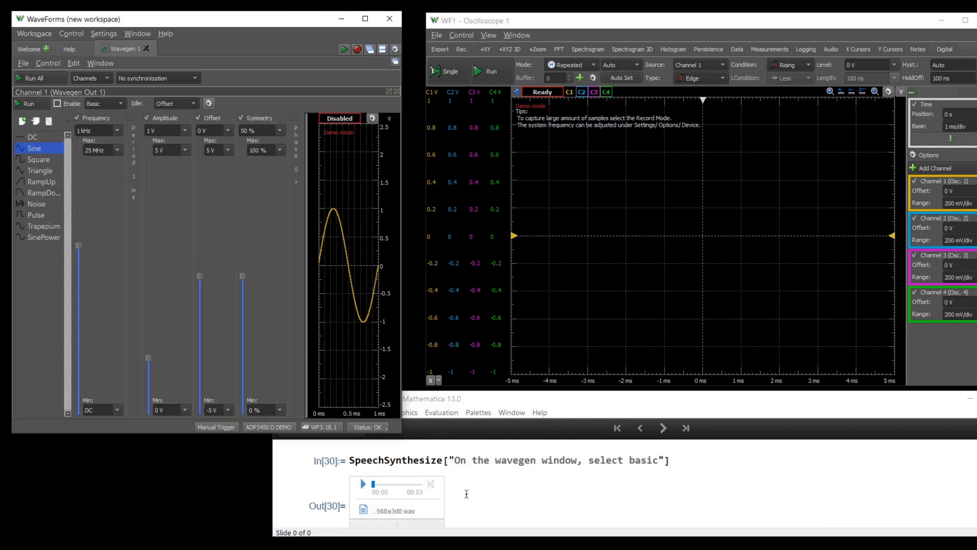
In the Mathematica notebook, play the audio about opening or closing the slider controls and setting minimum and maximum limits
left_click(497, 465)
scroll(497, 465, "down", 3)
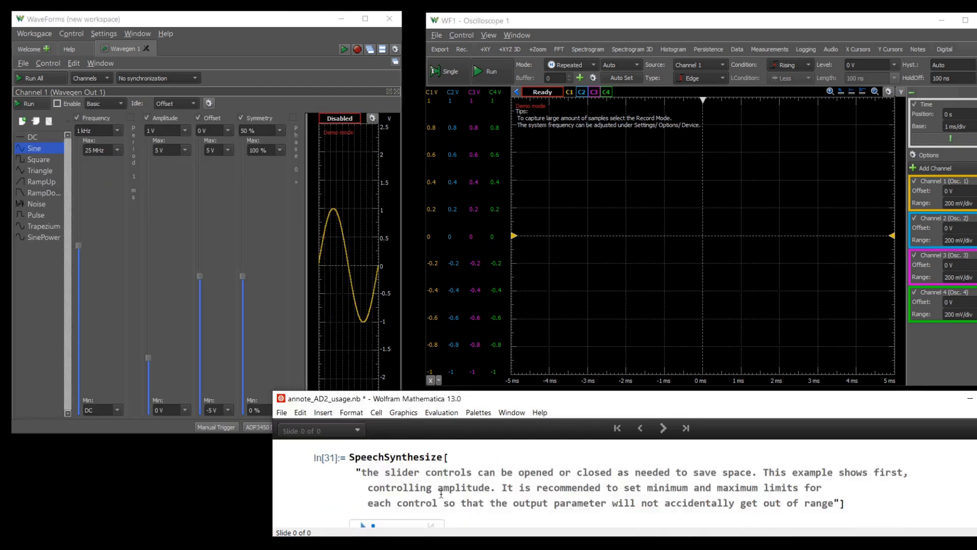
scroll(440, 491, "down", 2)
left_click(364, 477)
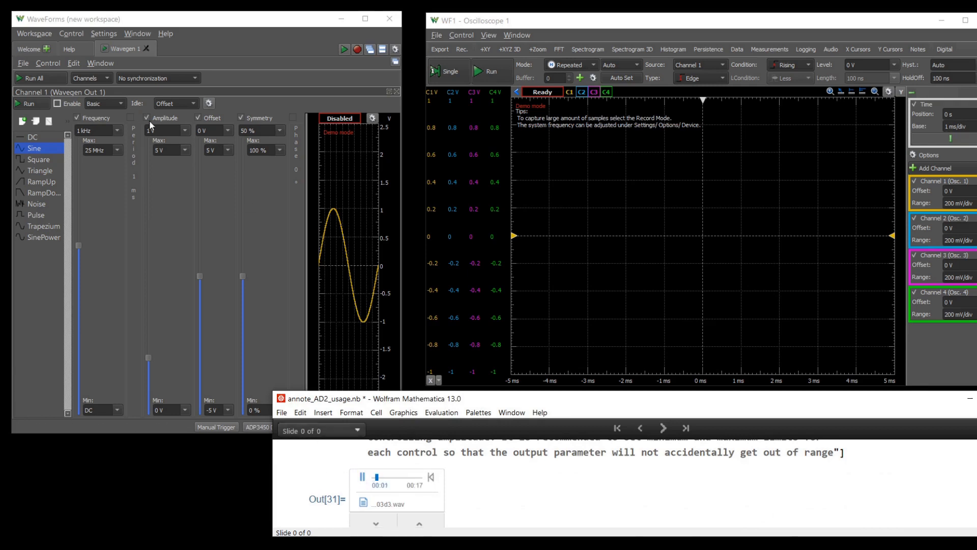
In Wavegen channel 1, collapse the Frequency, Offset and Symmetry slider controls, keeping only Amplitude open
left_click(75, 117)
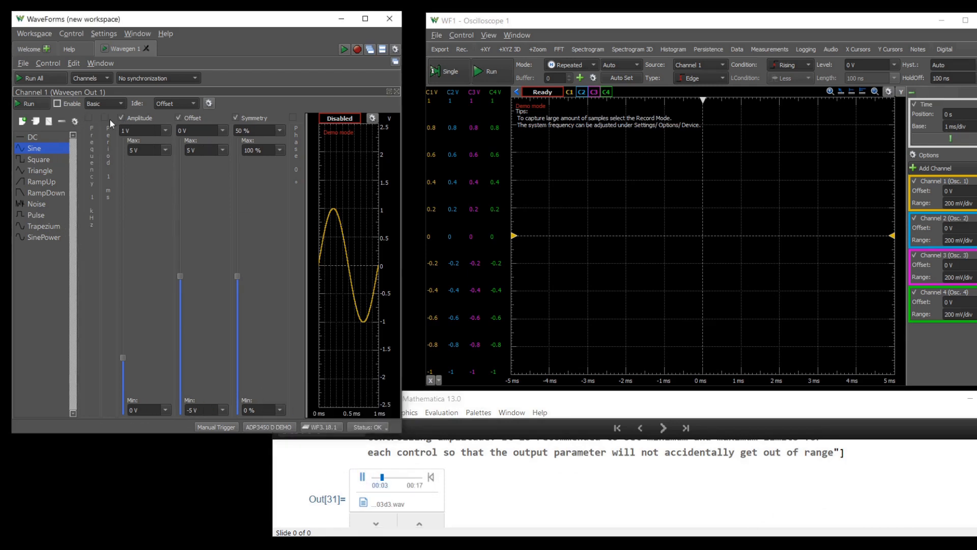
left_click(88, 118)
left_click(149, 115)
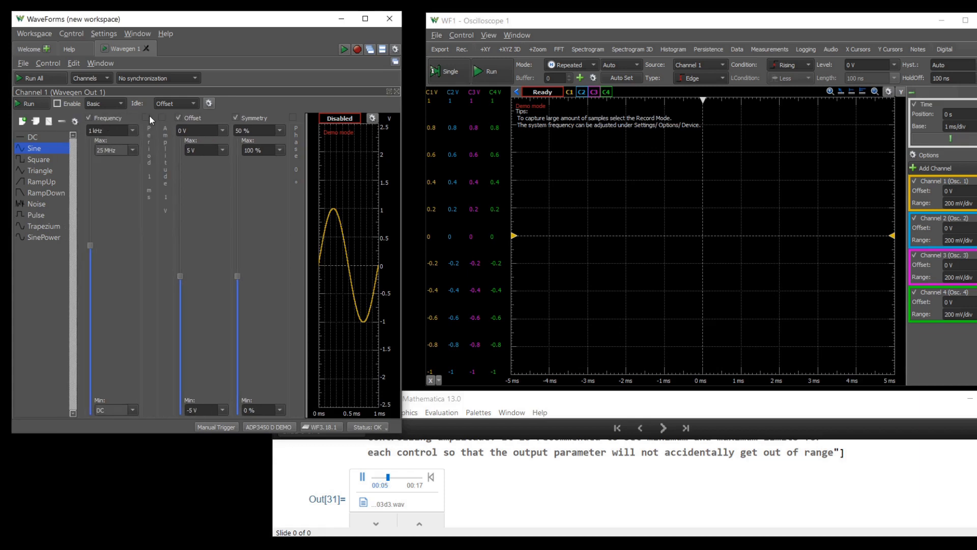
left_click(196, 118)
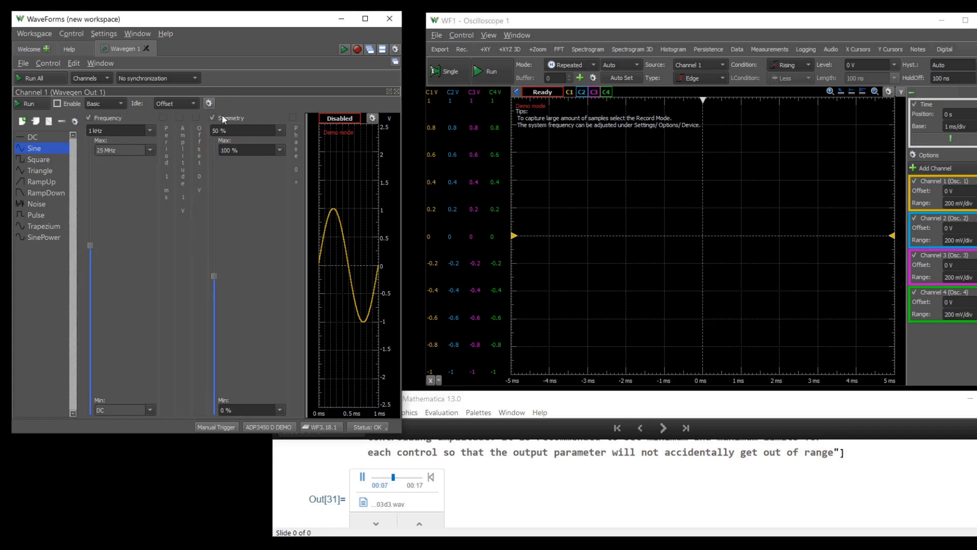
left_click(220, 115)
left_click(212, 114)
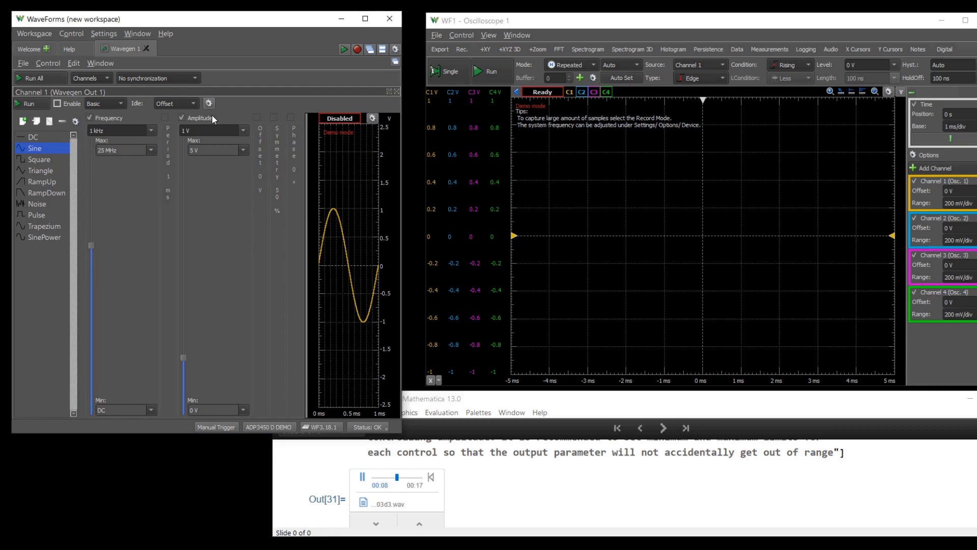
left_click(93, 115)
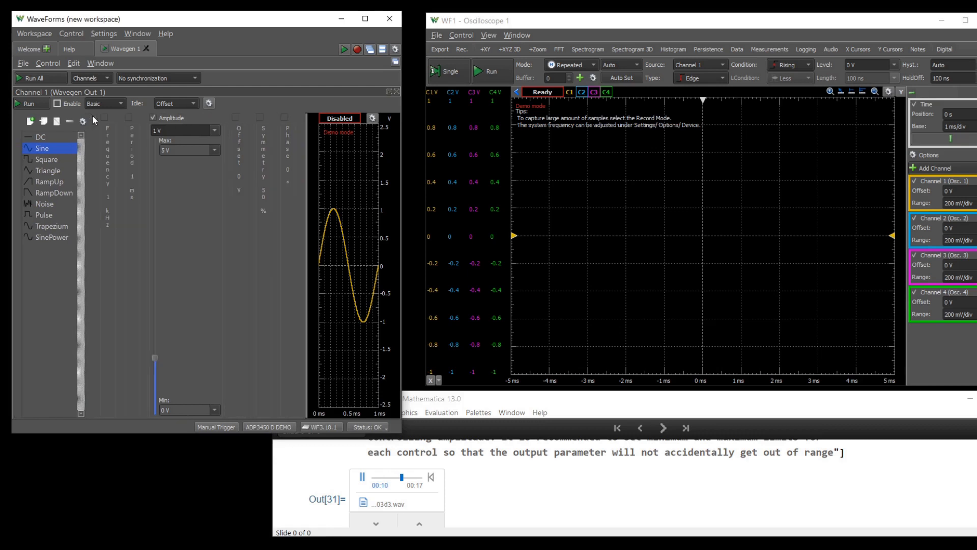
Limit the Amplitude slider to a maximum of 100 mV and a minimum of 20 mV, and lower the amplitude to about 75.3 mV
left_click(213, 151)
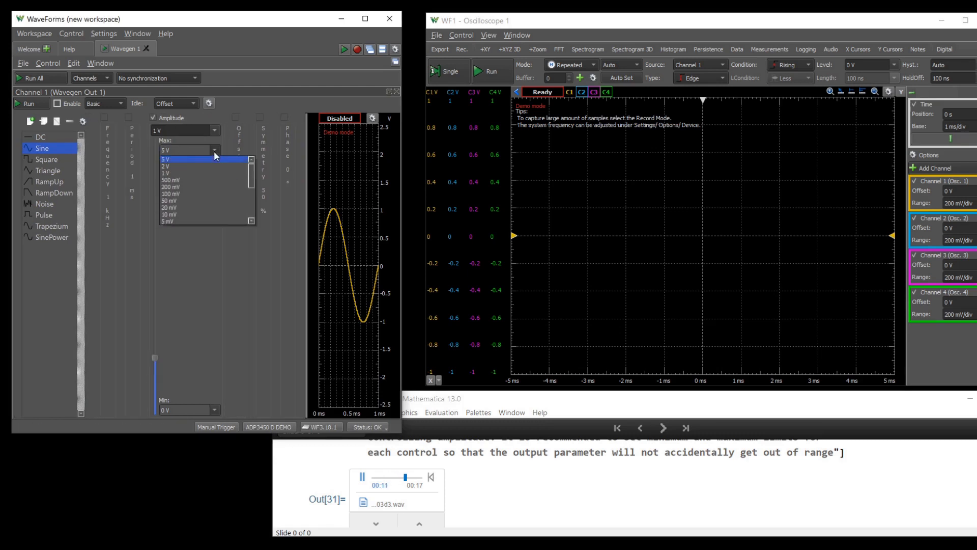
left_click(188, 194)
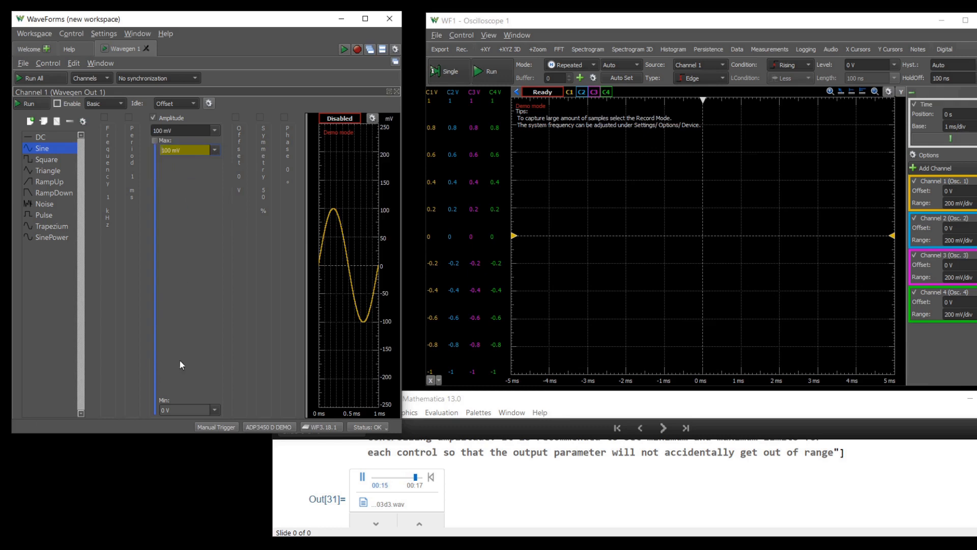
left_click(214, 410)
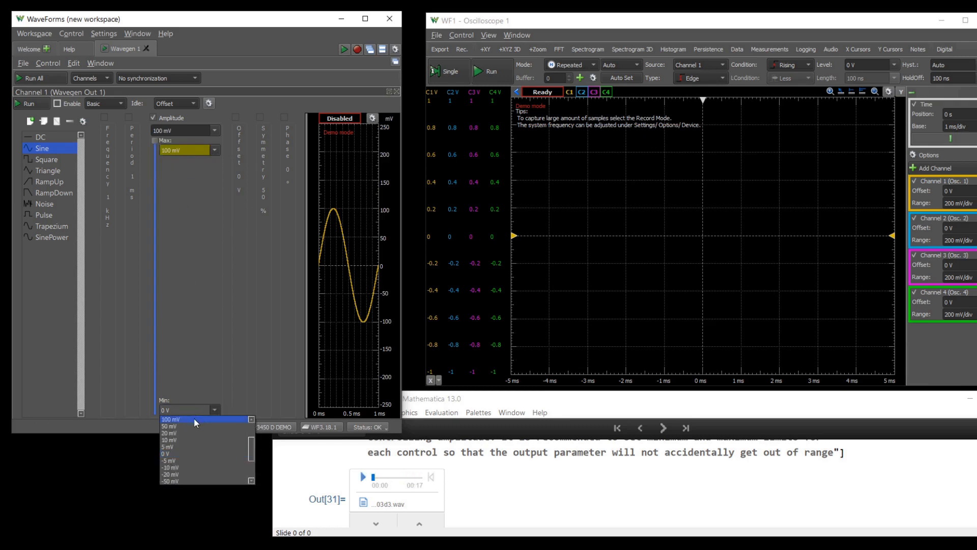
left_click(188, 433)
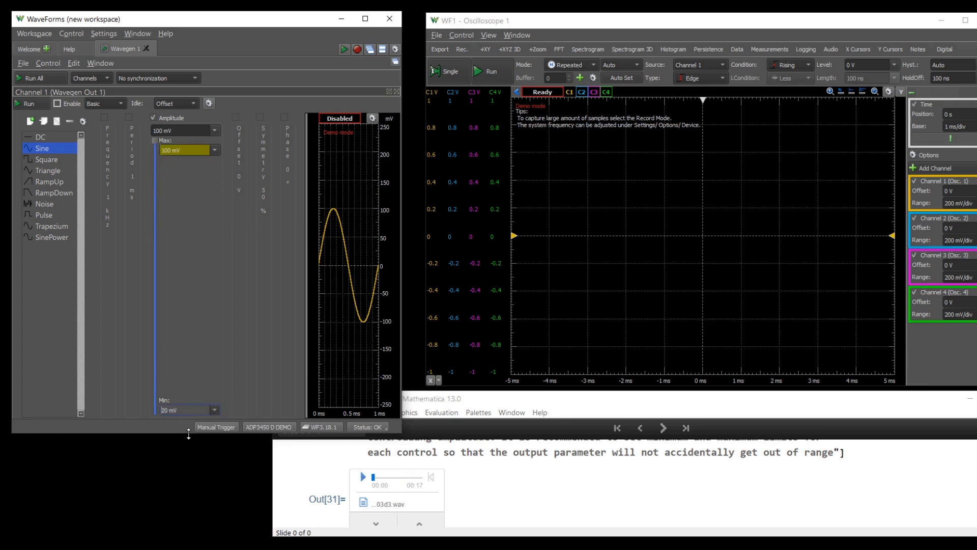
left_click_drag(153, 138, 155, 224)
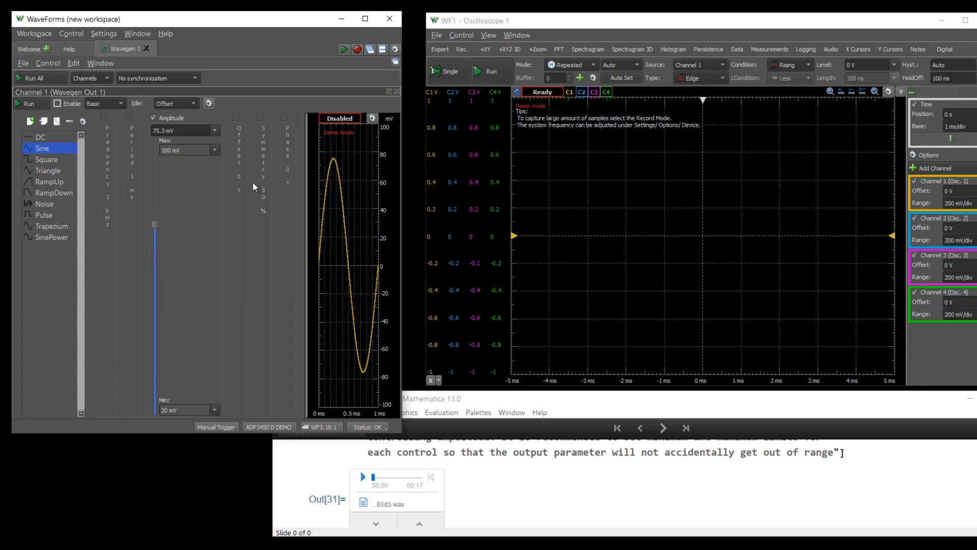
Run all Wavegen channels and the oscilloscope, and lower the amplitude to about 73 mV with its slider
left_click(42, 76)
left_click(489, 74)
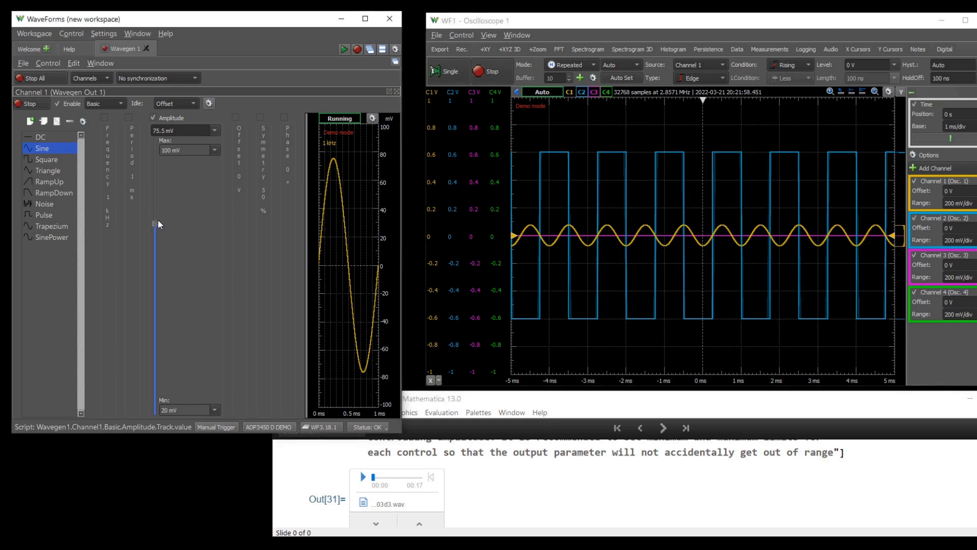
left_click_drag(158, 220, 171, 236)
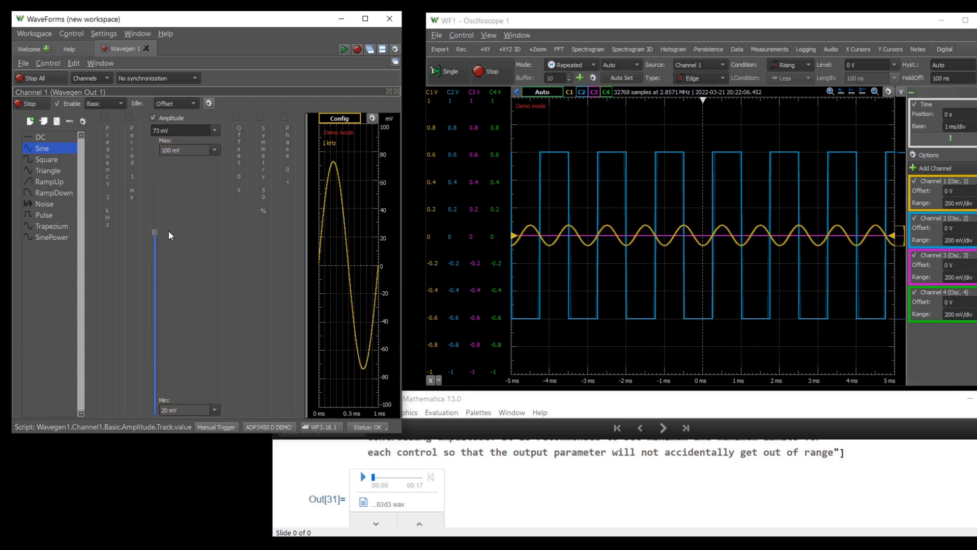
In the Mathematica notebook, play the audio about controlling the frequency
left_click(645, 452)
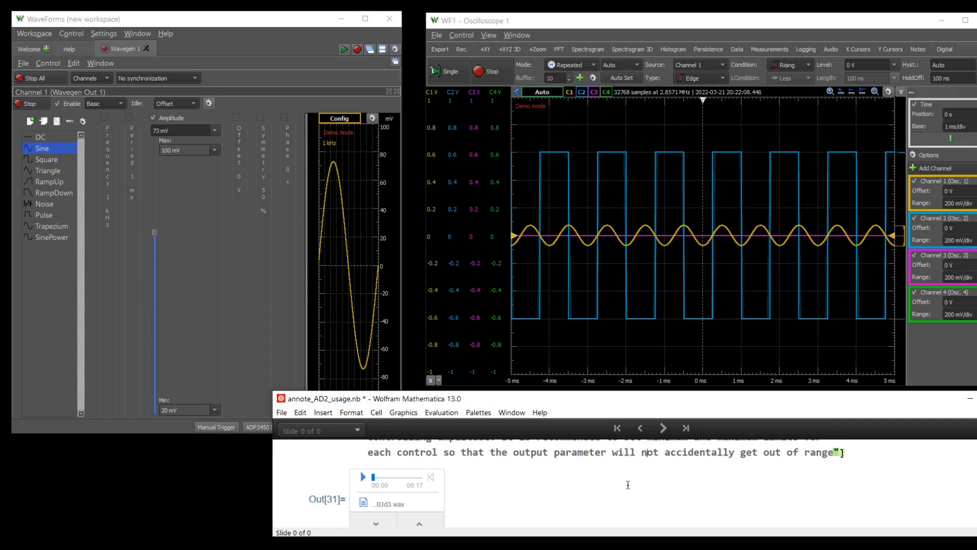
scroll(628, 484, "down", 2)
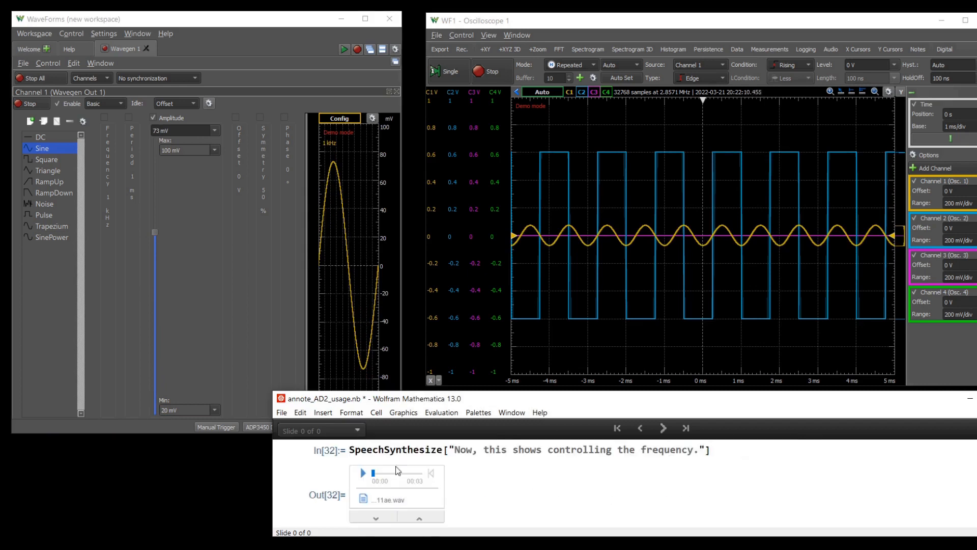
left_click(363, 472)
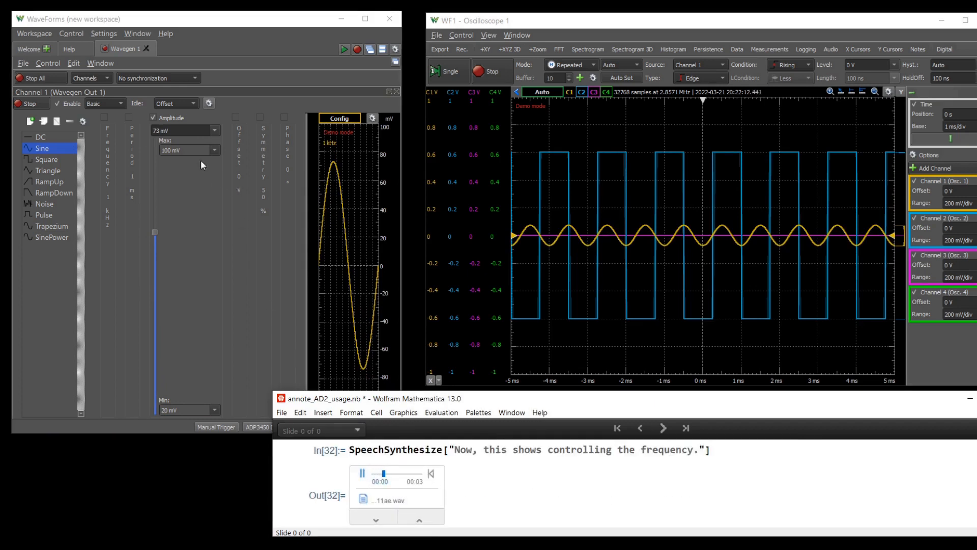
In Wavegen channel 1, open the Frequency slider control and limit it to a maximum of 500 kHz and a minimum of 1 kHz
left_click(108, 129)
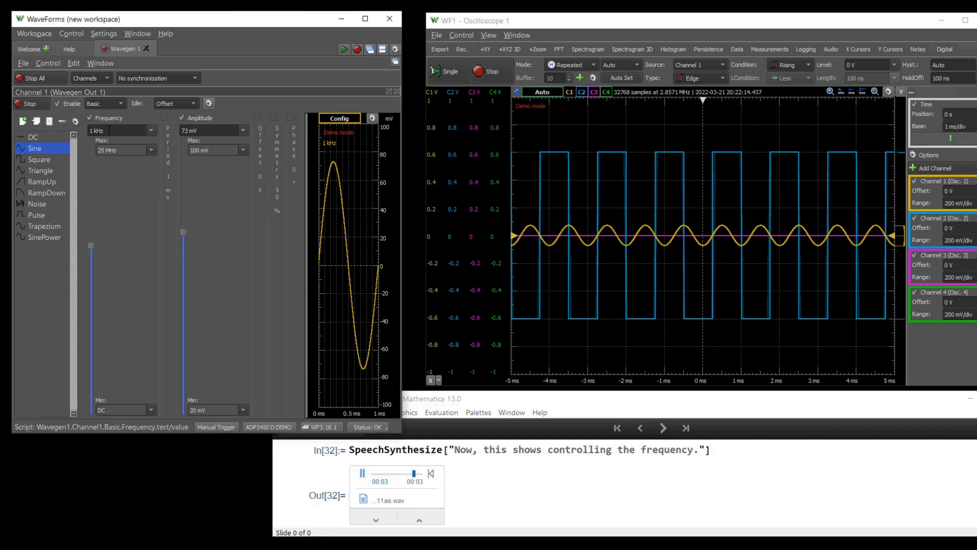
left_click(151, 148)
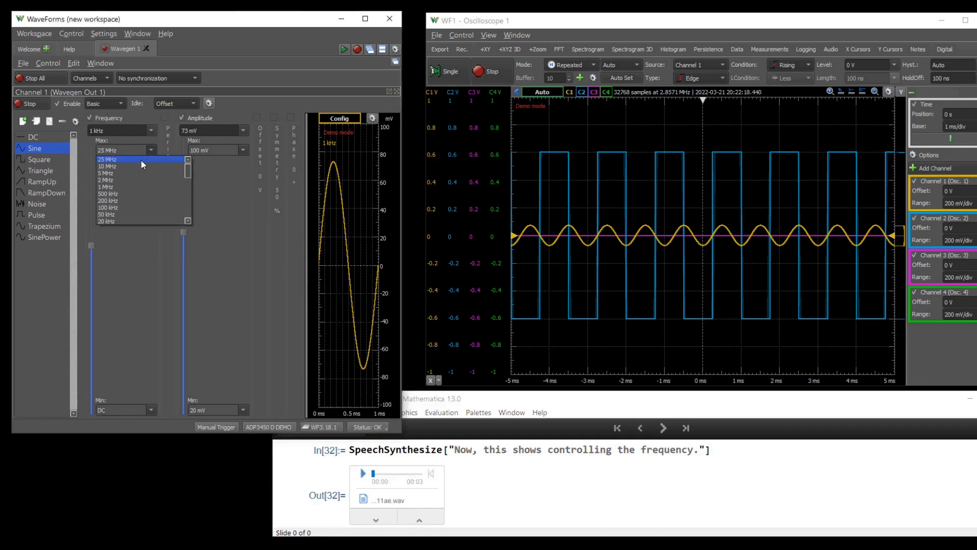
scroll(141, 188, "down", 1)
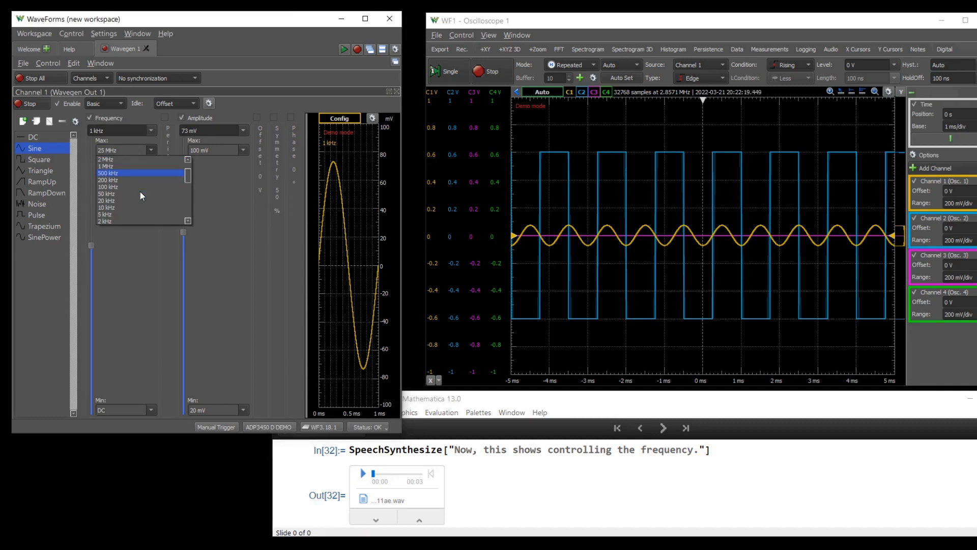
left_click(118, 173)
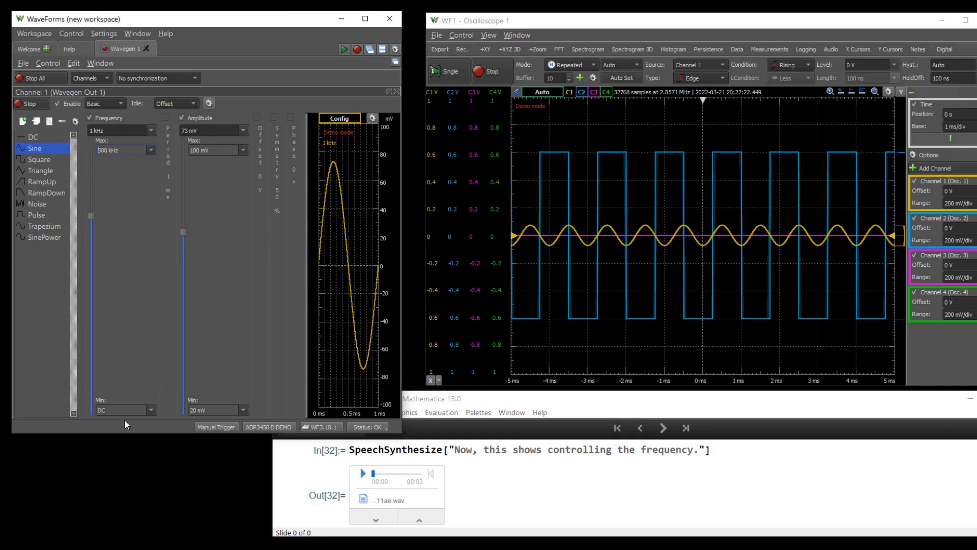
left_click(150, 410)
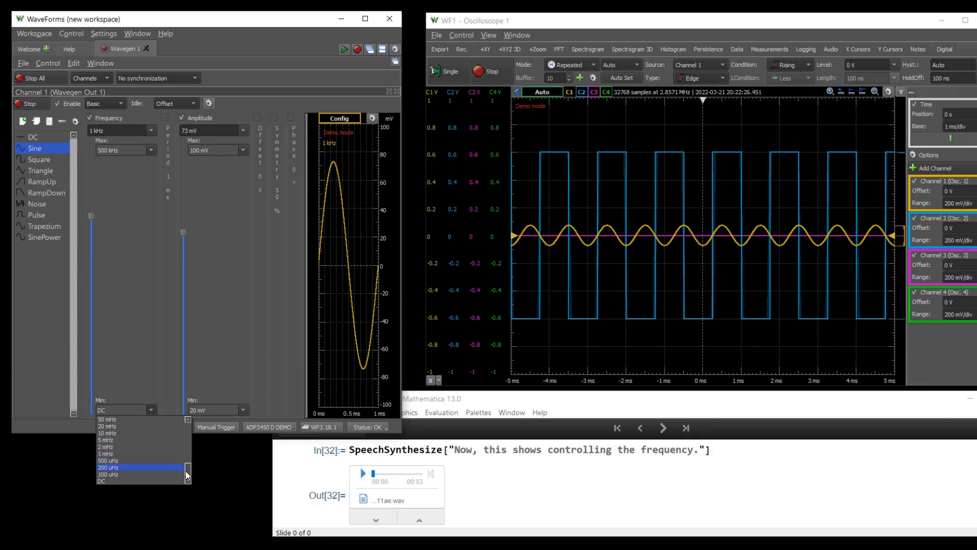
left_click_drag(187, 475, 186, 462)
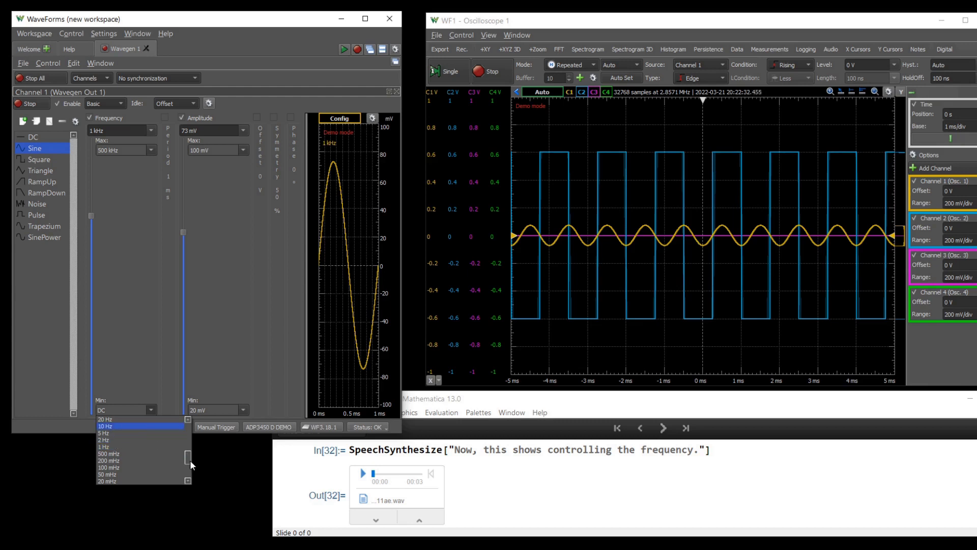
left_click_drag(190, 461, 193, 442)
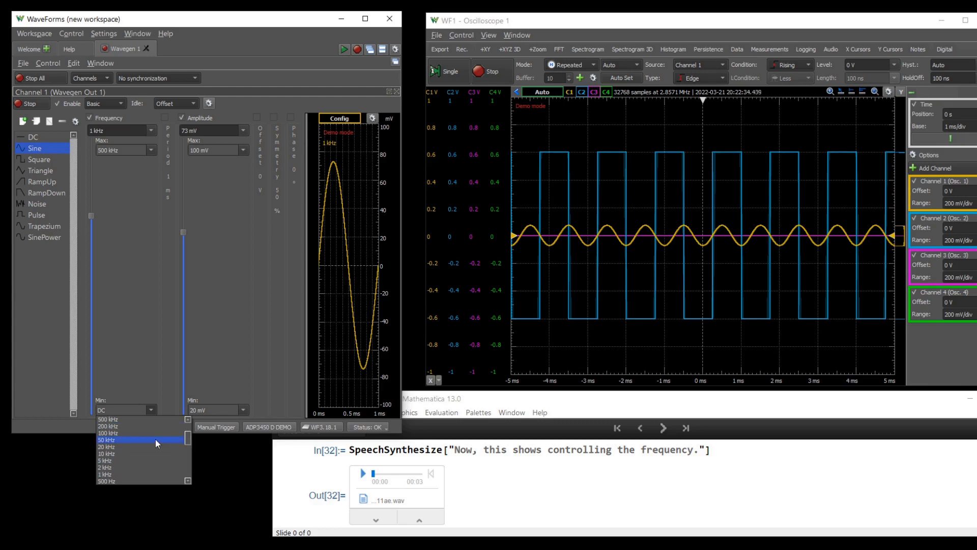
left_click(111, 473)
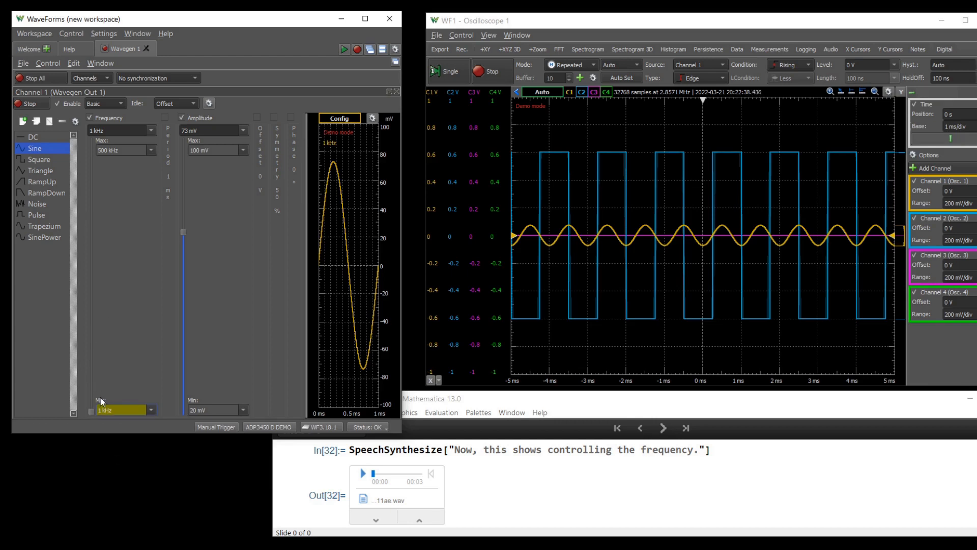
Raise the channel 1 frequency to about 16.7 kHz with its slider and set the oscilloscope time base to 210 us/div
mouse_move(90, 411)
left_mouse_down()
mouse_move(93, 233)
mouse_move(77, 425)
mouse_move(77, 292)
left_mouse_up()
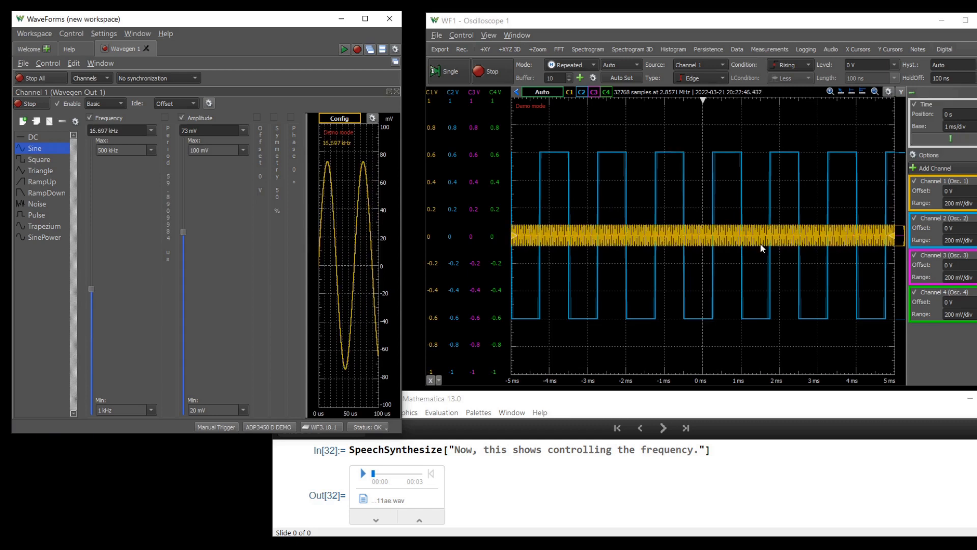
scroll(761, 248, "up", 8)
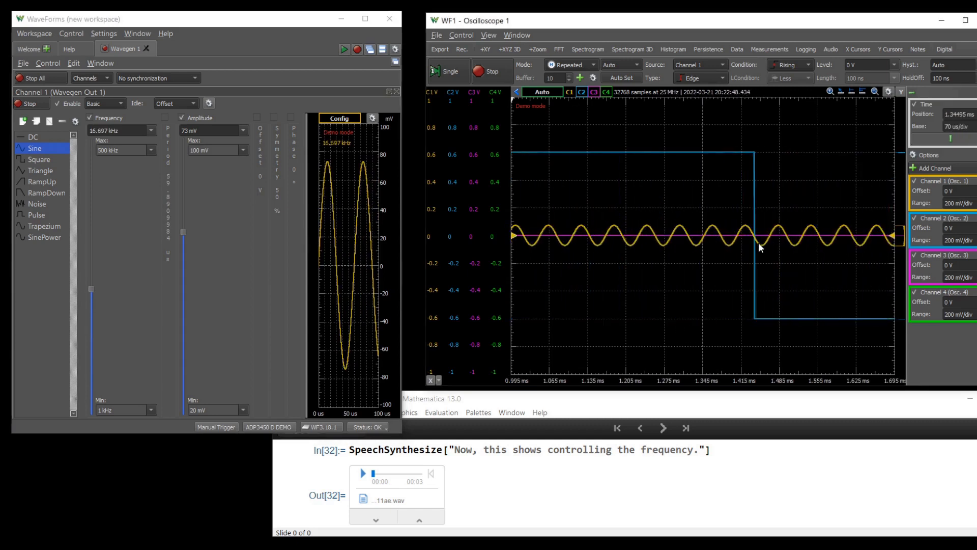
scroll(758, 242, "down", 3)
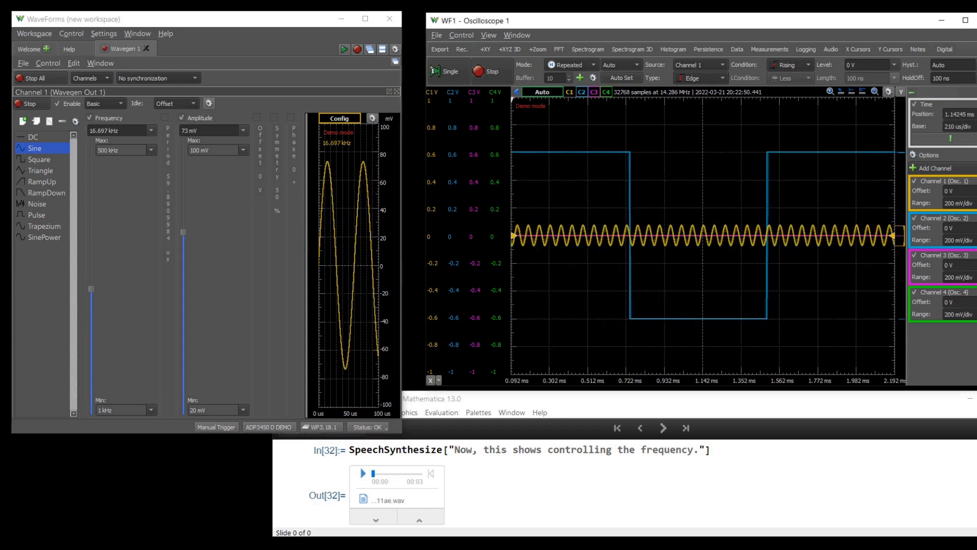
Set the oscilloscope's Channel 1 range to 50 mV/div and lower the Wavegen channel 1 frequency to about 6.26 kHz with its slider
left_click(976, 203)
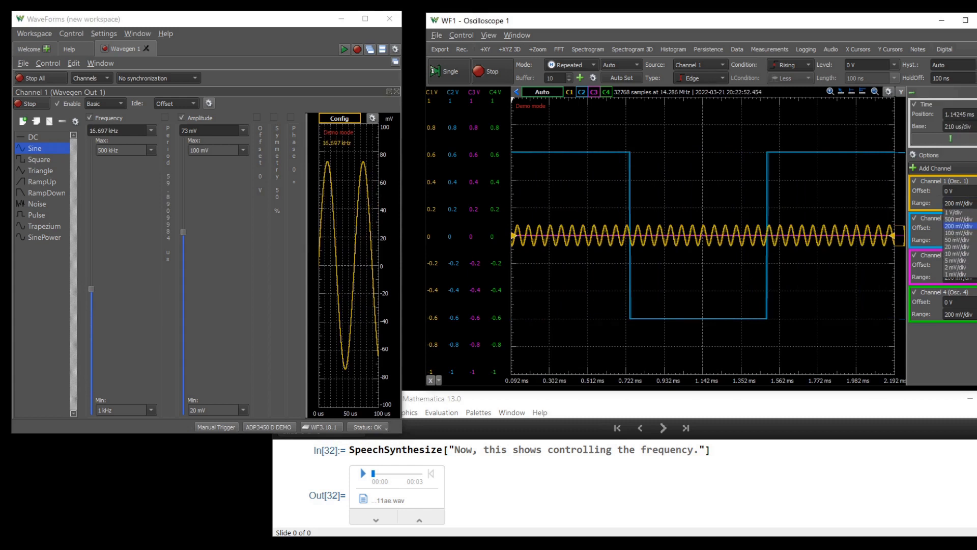
left_click(970, 240)
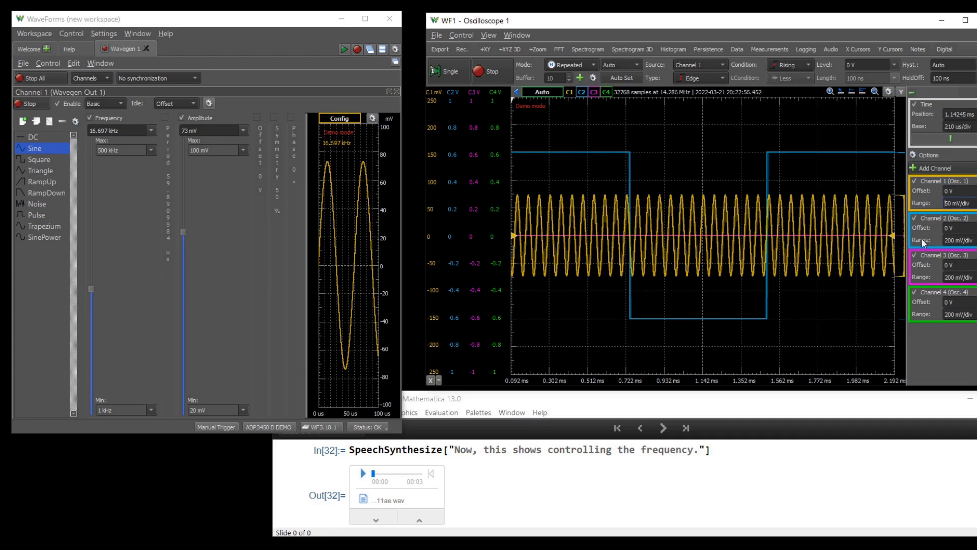
mouse_move(93, 286)
left_mouse_down()
mouse_move(96, 230)
mouse_move(85, 331)
mouse_move(92, 214)
mouse_move(88, 329)
left_mouse_up()
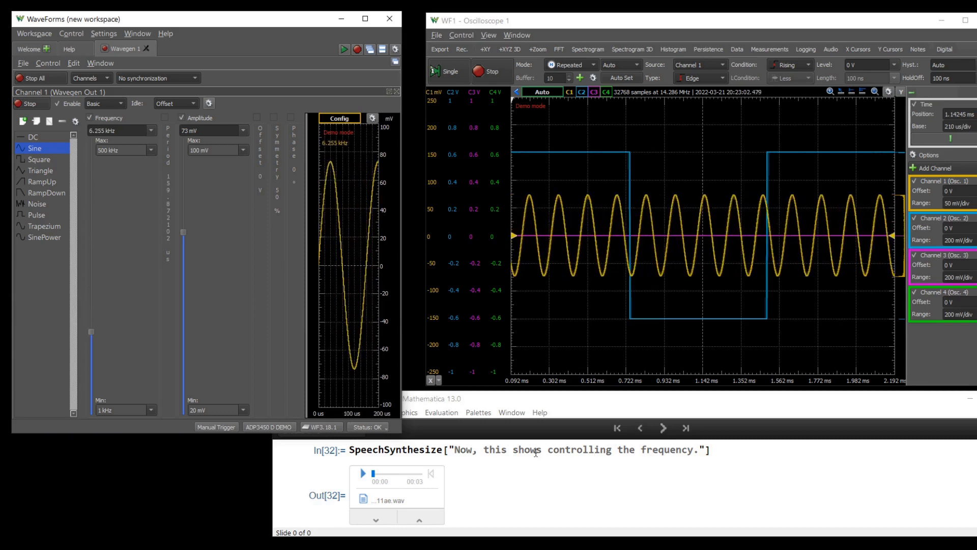
In the Mathematica notebook, play the audio about phase being relevant only with two signals
left_click(667, 455)
scroll(667, 454, "down", 3)
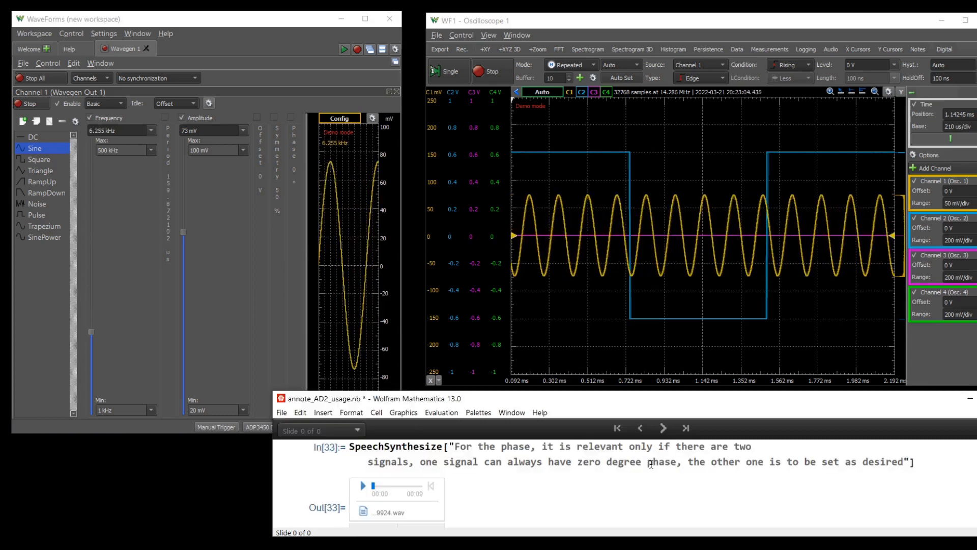
left_click(363, 488)
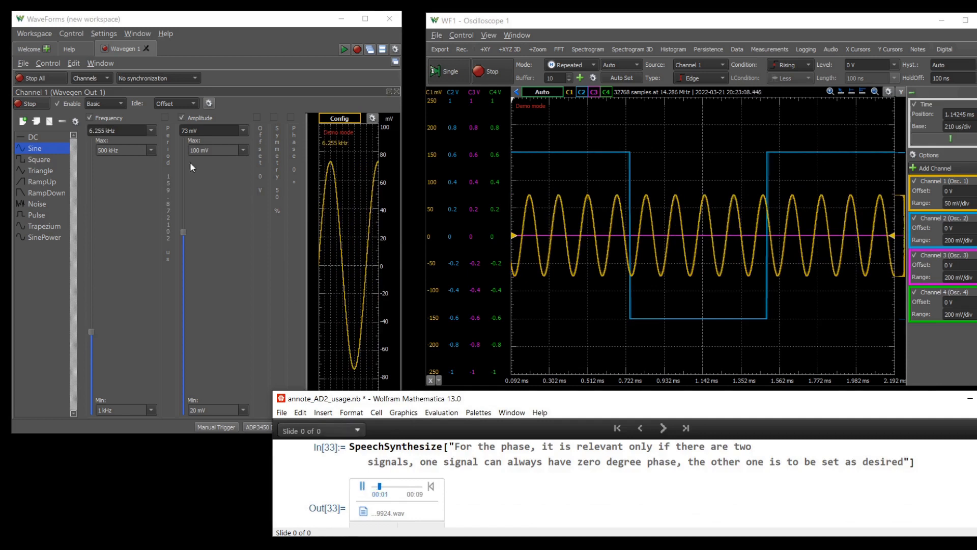
Collapse the Amplitude and Frequency slider controls of Wavegen channel 1 and show channel 2 (Wavegen Out 2) as well
left_click(181, 117)
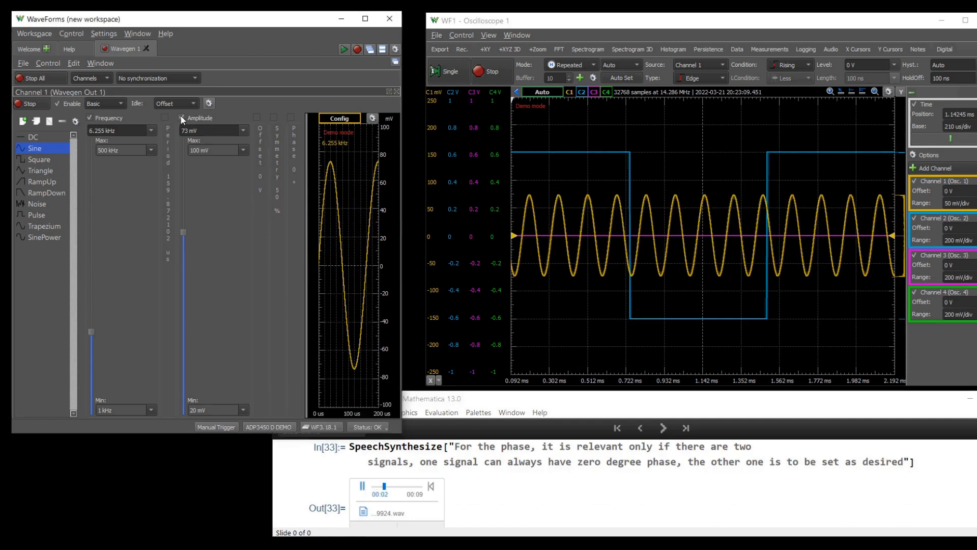
left_click(104, 119)
left_click(107, 78)
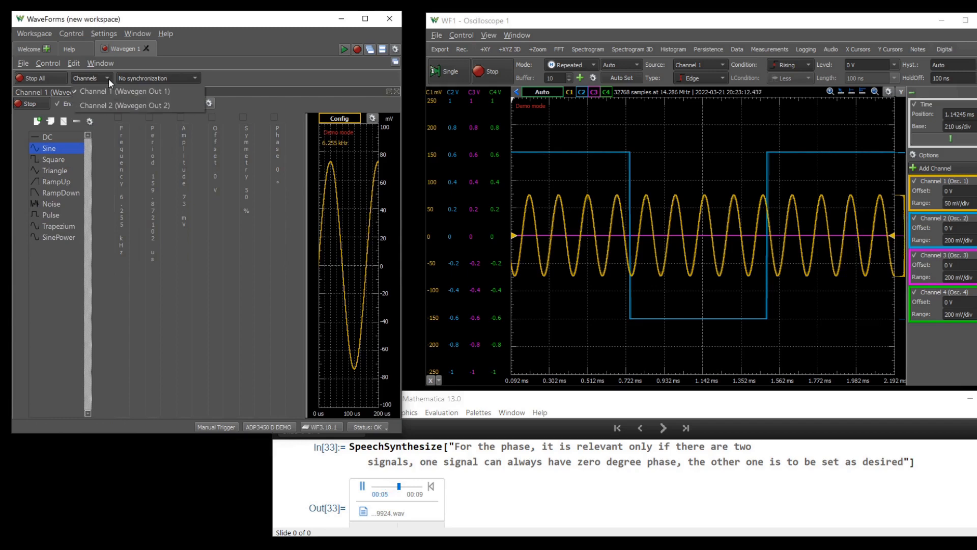
left_click(102, 104)
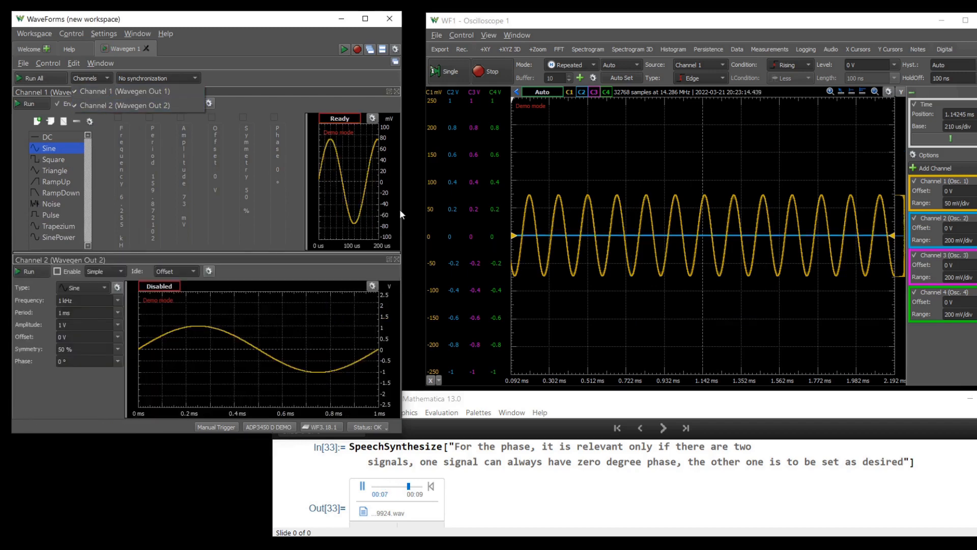
left_click(126, 344)
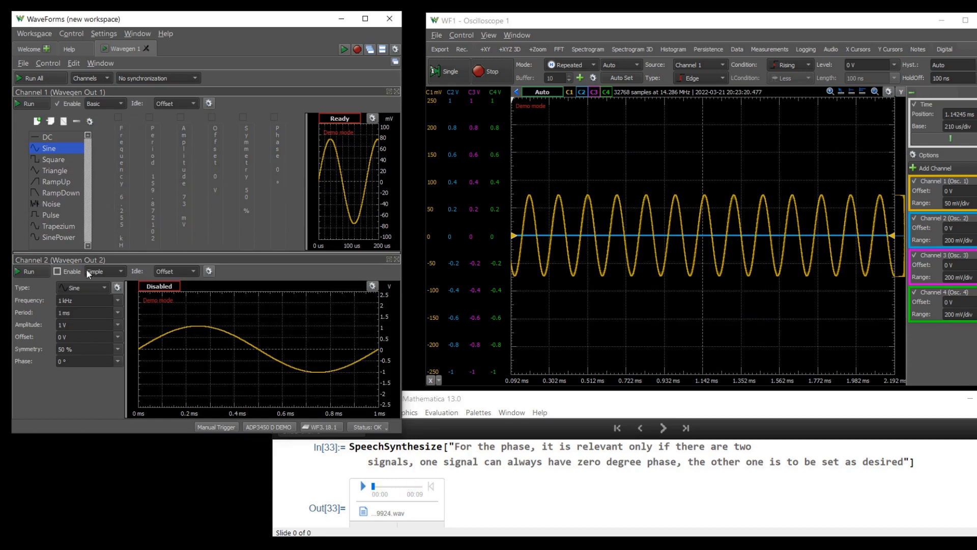
Switch Wavegen channel 2 from Simple to Basic mode and open its Phase slider control
left_click(108, 273)
left_click(102, 284)
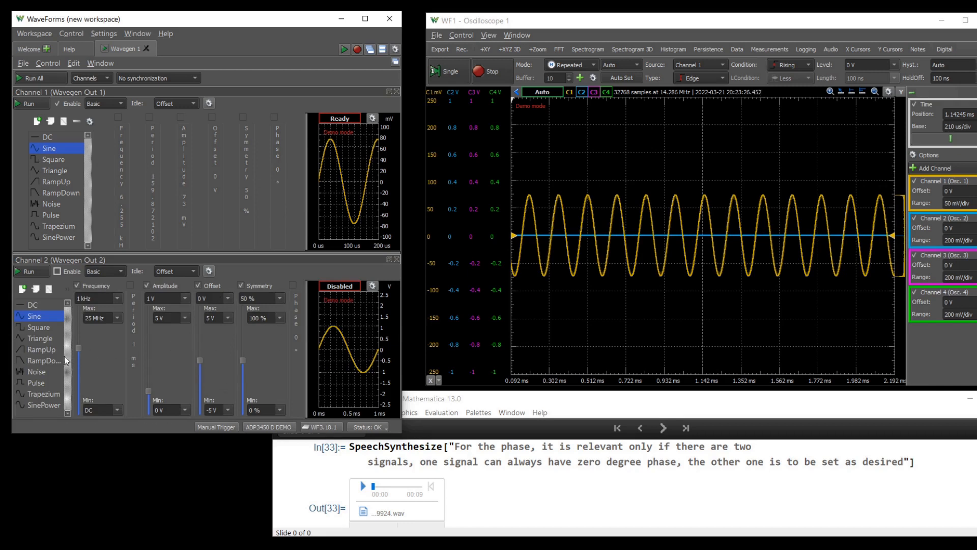
left_click(299, 319)
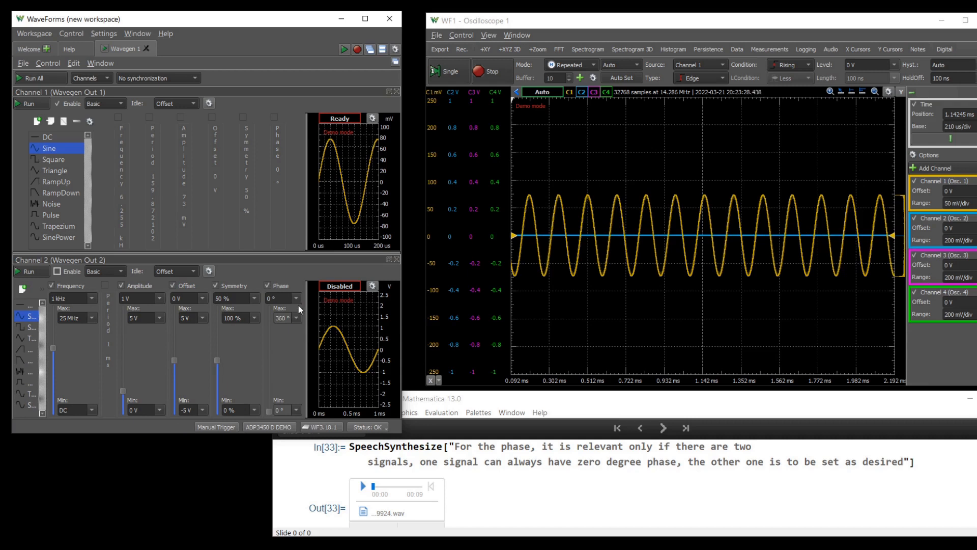
Set the phase of Wavegen channel 2 to 60° and run that channel
left_click(296, 297)
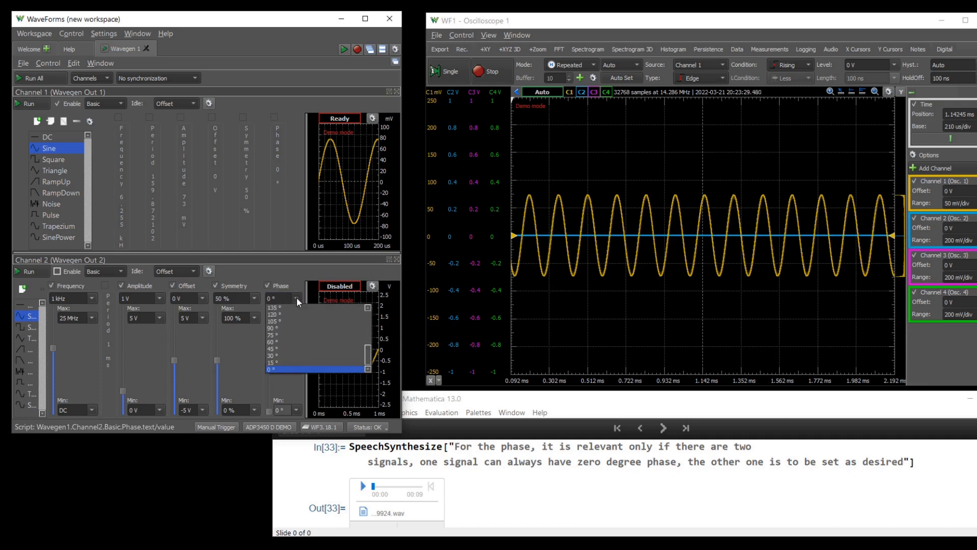
left_click(275, 342)
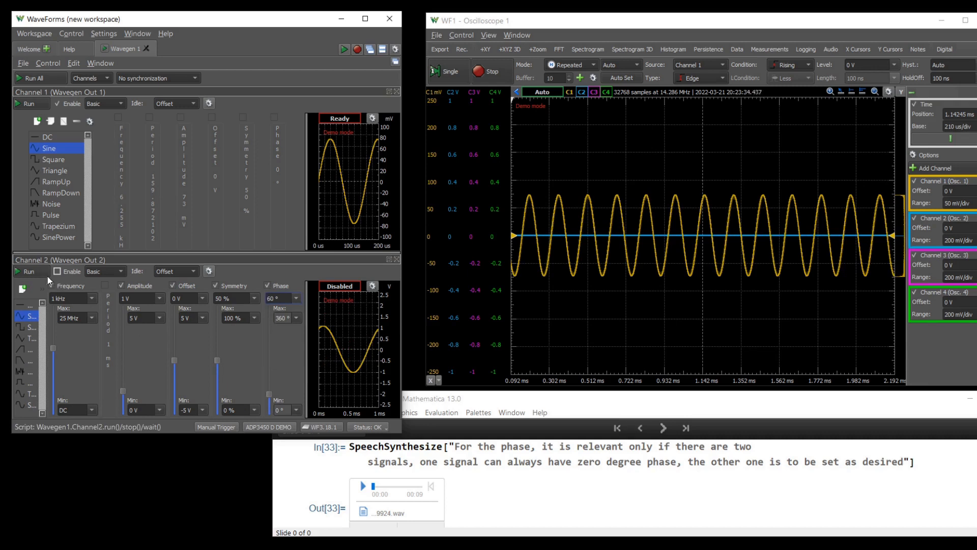
left_click(33, 270)
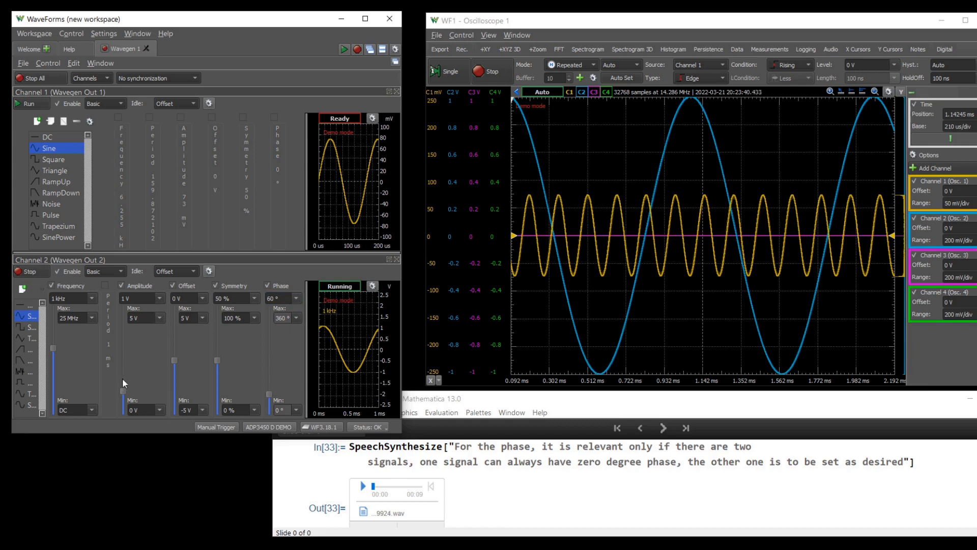
Limit channel 2's Amplitude slider to a maximum of 1 V and lower the amplitude to about 564 mV
left_click(157, 317)
left_click(145, 340)
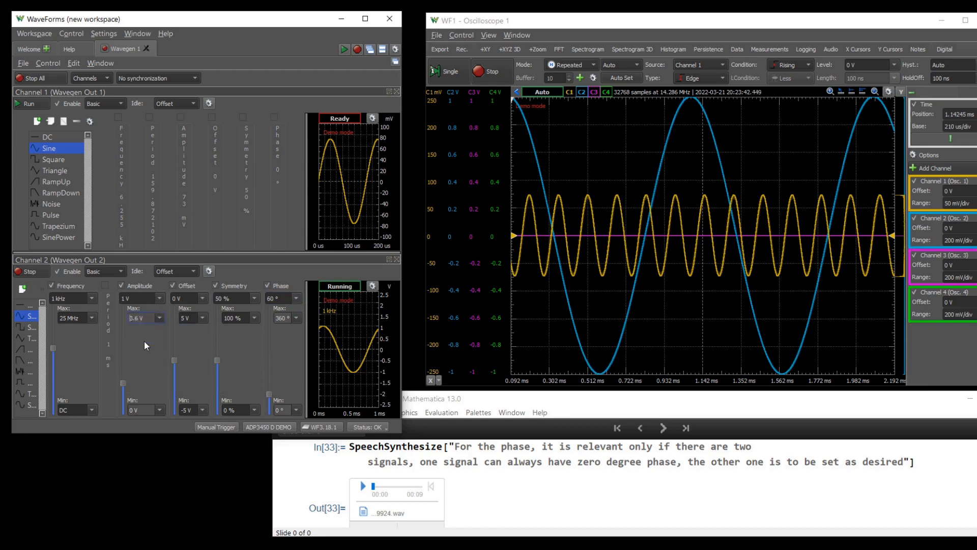
mouse_move(123, 308)
left_mouse_down()
mouse_move(123, 374)
mouse_move(123, 334)
mouse_move(118, 349)
left_mouse_up()
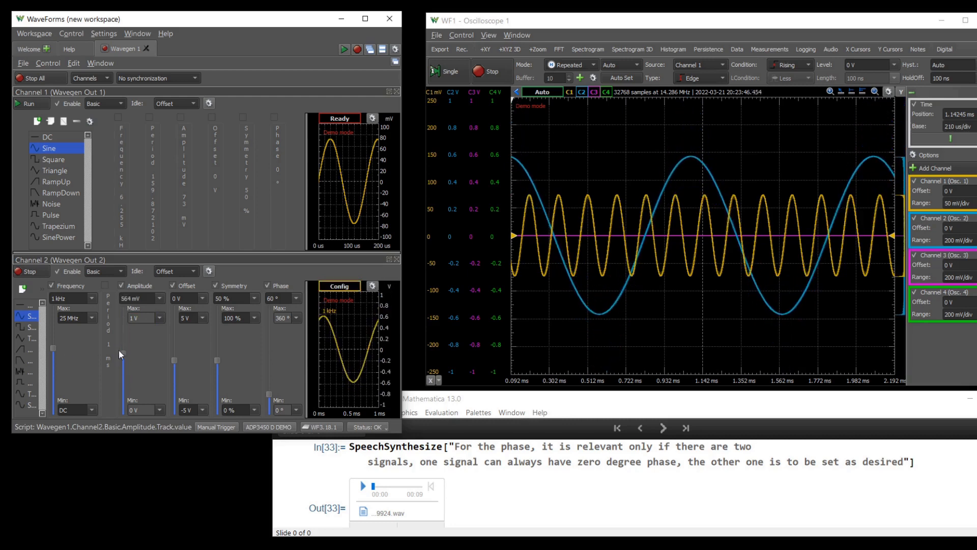
With the channel 2 sliders, raise the frequency to about 4 kHz and the phase to about 160.56°
mouse_move(54, 347)
left_mouse_down()
mouse_move(53, 328)
mouse_move(51, 367)
mouse_move(51, 337)
mouse_move(51, 346)
left_mouse_up()
left_click_drag(51, 345, 53, 343)
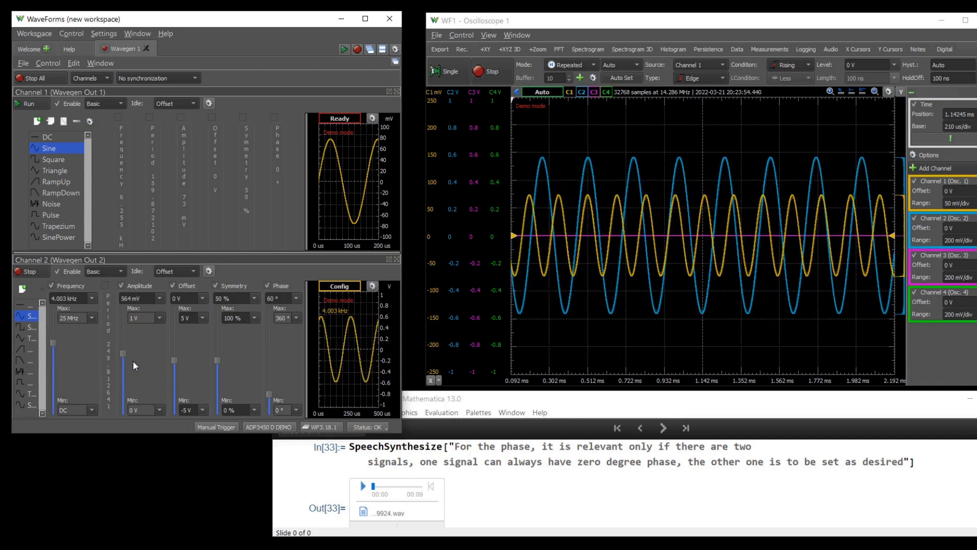
mouse_move(268, 393)
left_mouse_down()
mouse_move(280, 319)
mouse_move(259, 383)
mouse_move(258, 289)
mouse_move(243, 353)
mouse_move(237, 319)
mouse_move(237, 366)
left_mouse_up()
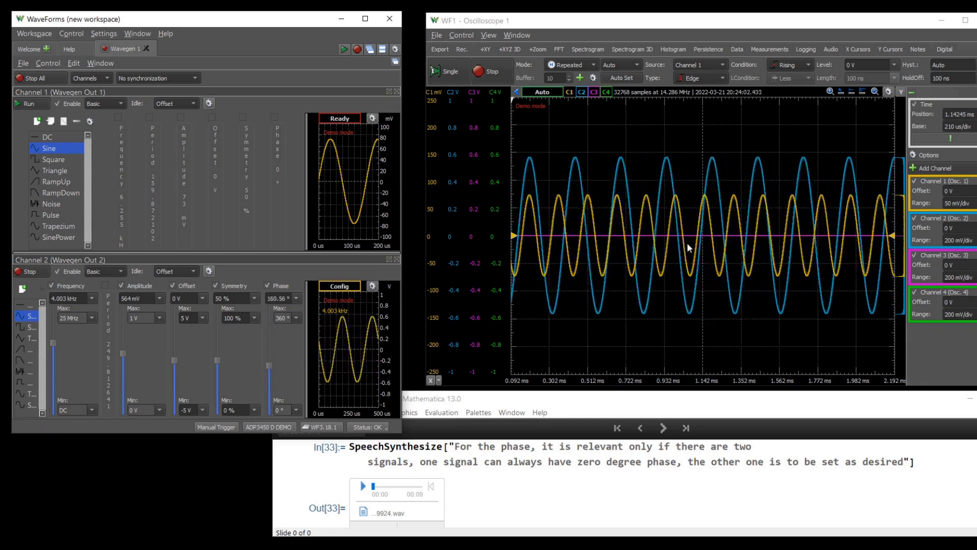
Add an XY view to the oscilloscope and lower the Wavegen channel 2 amplitude to about 487 mV with its slider
left_click(663, 462)
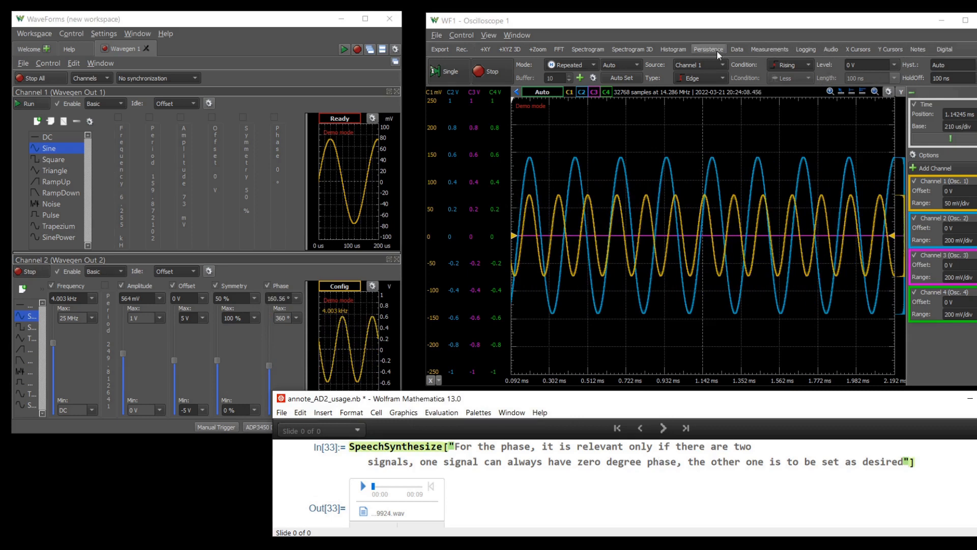
left_click(485, 49)
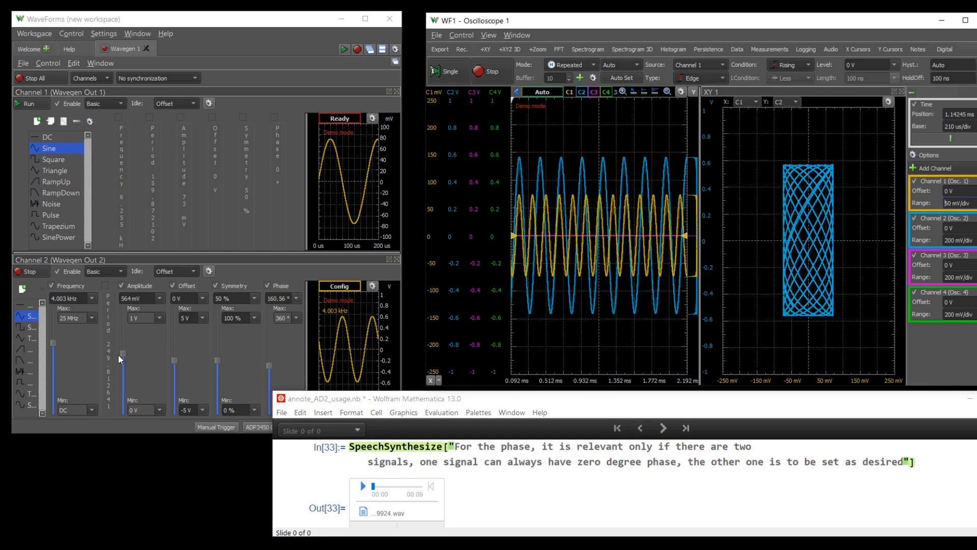
mouse_move(122, 352)
left_mouse_down()
mouse_move(127, 332)
mouse_move(126, 361)
left_mouse_up()
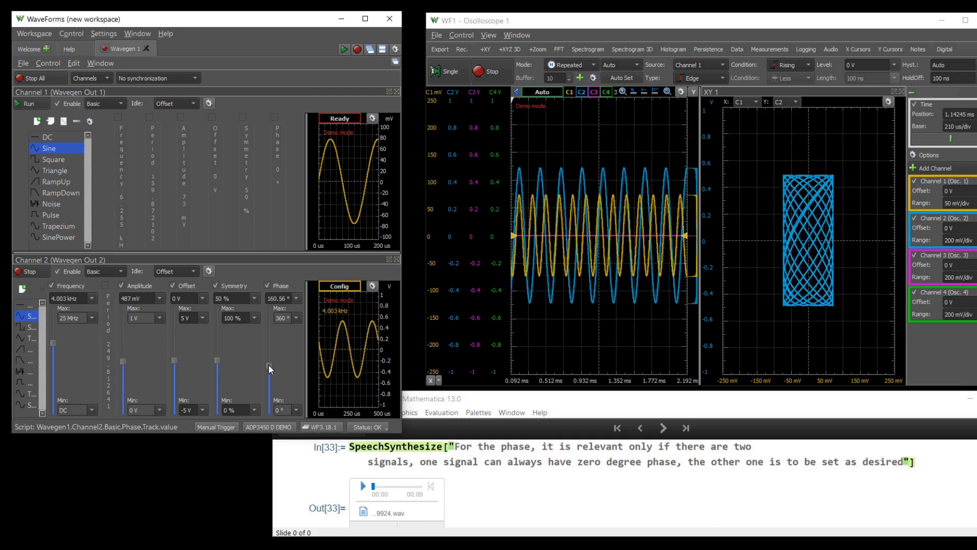
With Wavegen channel 2's sliders, set the phase to about 175.32°, the amplitude to about 446 mV and the frequency to about 8.798 kHz
mouse_move(268, 365)
left_mouse_down()
mouse_move(269, 337)
mouse_move(271, 399)
mouse_move(275, 344)
mouse_move(270, 361)
left_mouse_up()
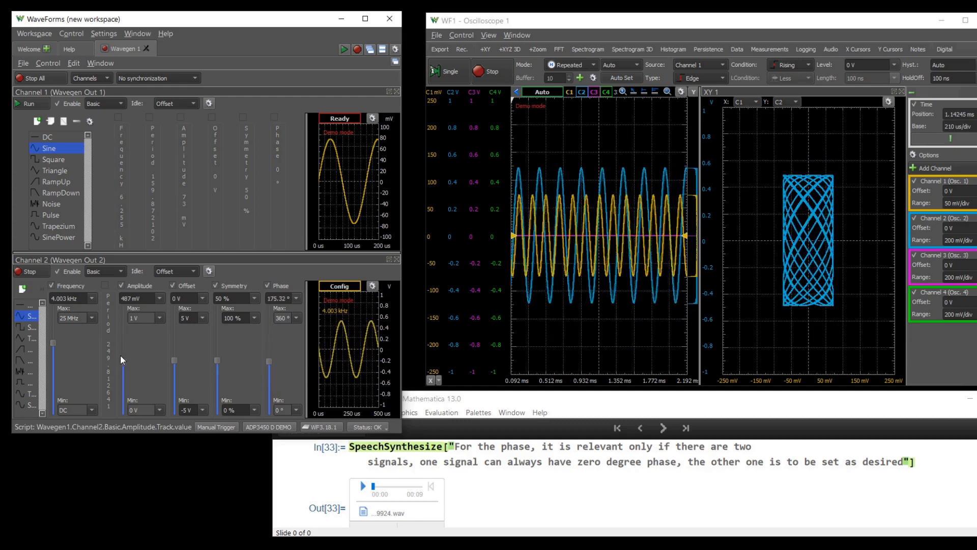
mouse_move(120, 356)
left_mouse_down()
mouse_move(134, 326)
mouse_move(133, 365)
left_mouse_up()
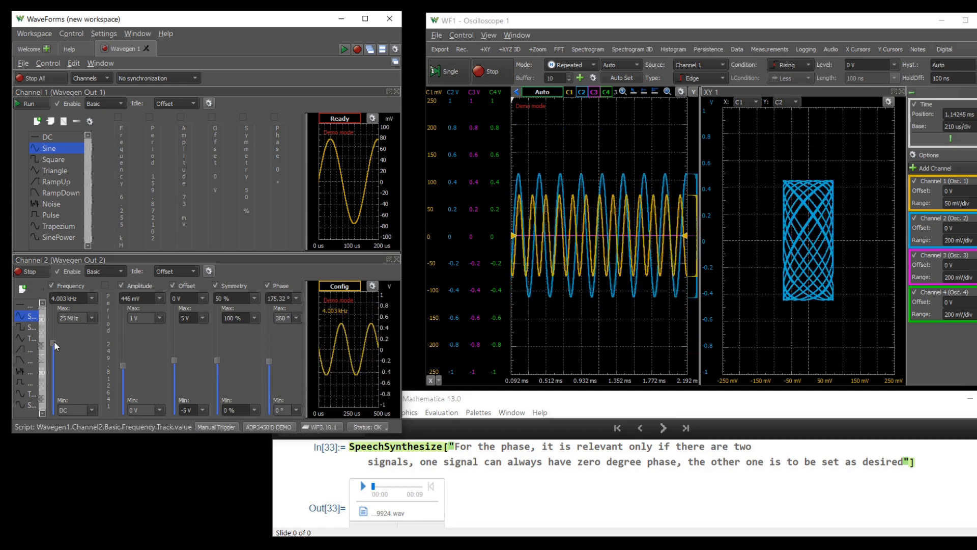
mouse_move(54, 342)
left_mouse_down()
mouse_move(56, 361)
mouse_move(69, 339)
left_mouse_up()
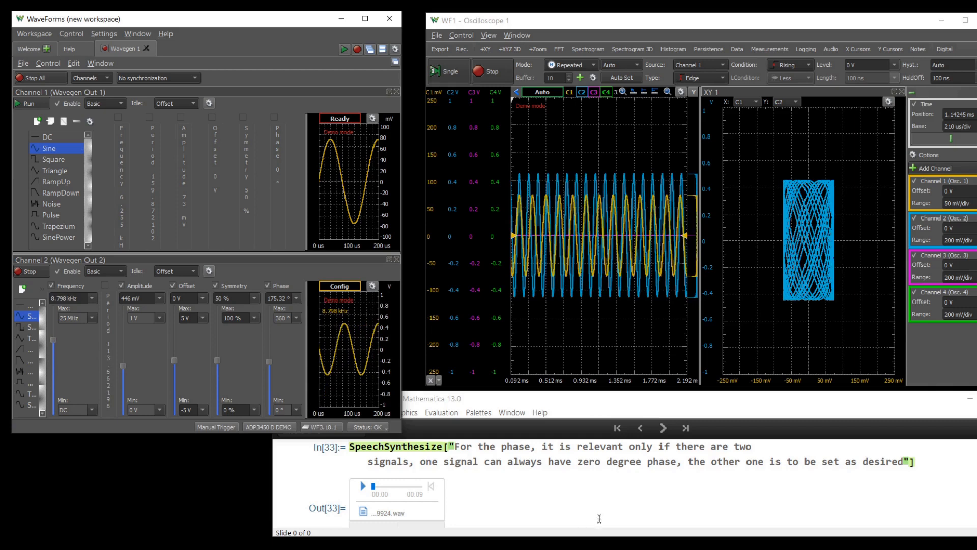
Bring up the notebook's narration cell about the square pulse waveform and close the oscilloscope's XY view
left_click(650, 459)
scroll(655, 482, "down", 3)
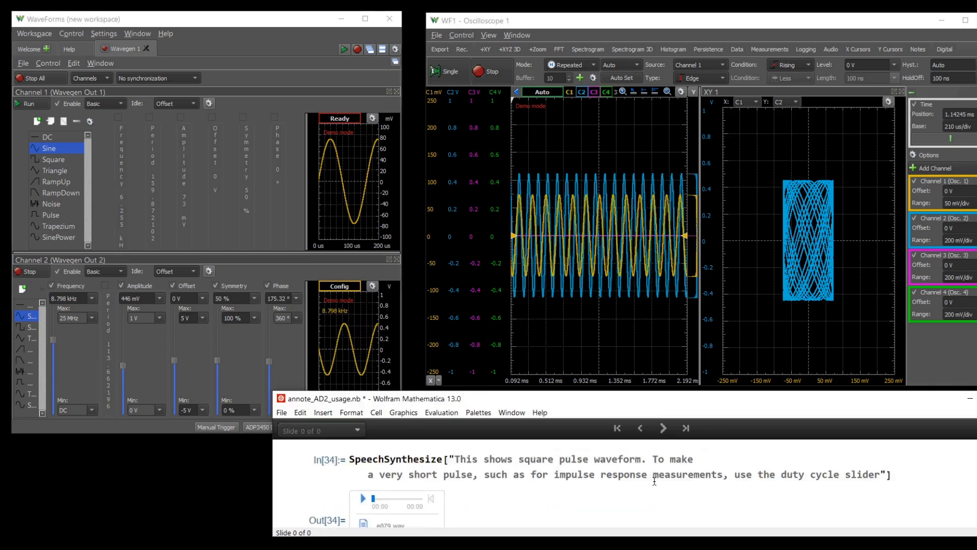
left_click(709, 95)
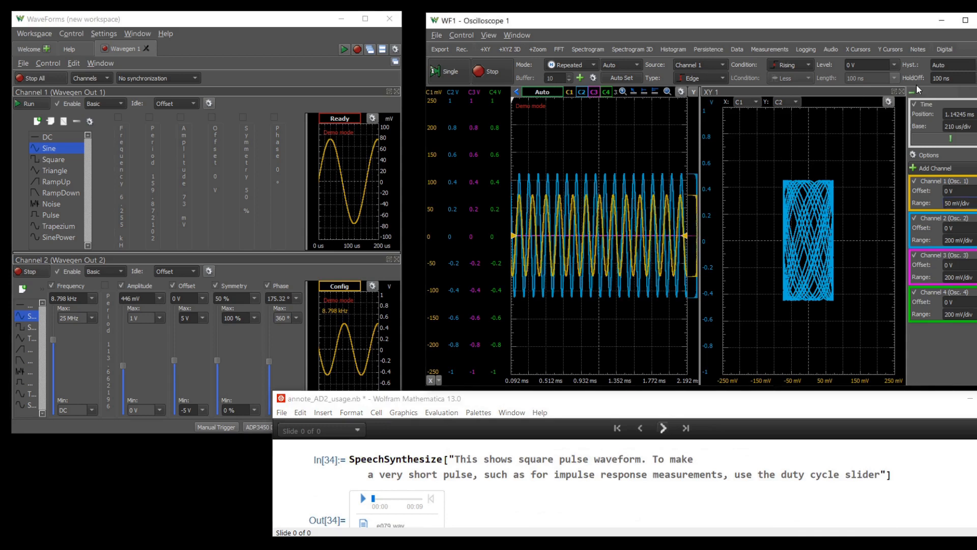
left_click(902, 92)
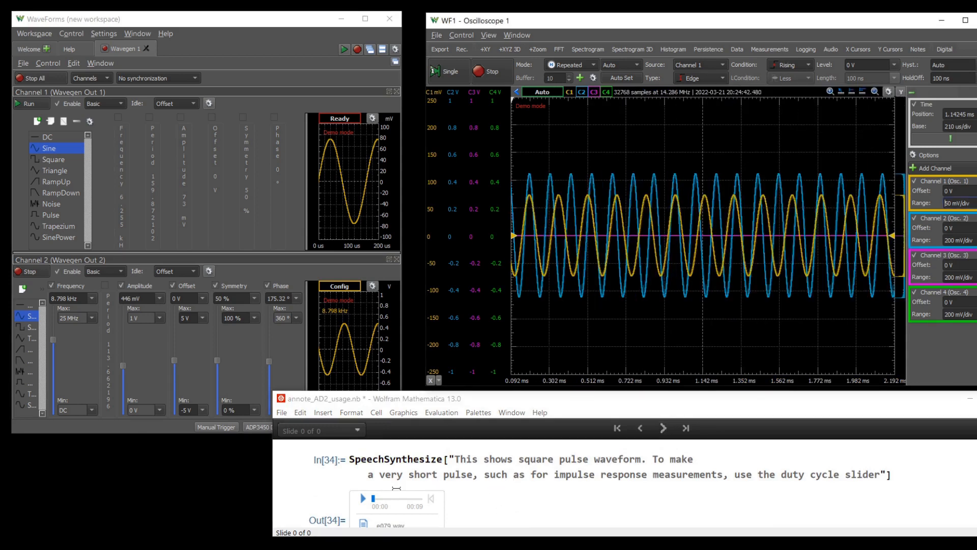
Play the square pulse narration and switch Wavegen channel 1 to the Square waveform, followed by Pulse
left_click(363, 498)
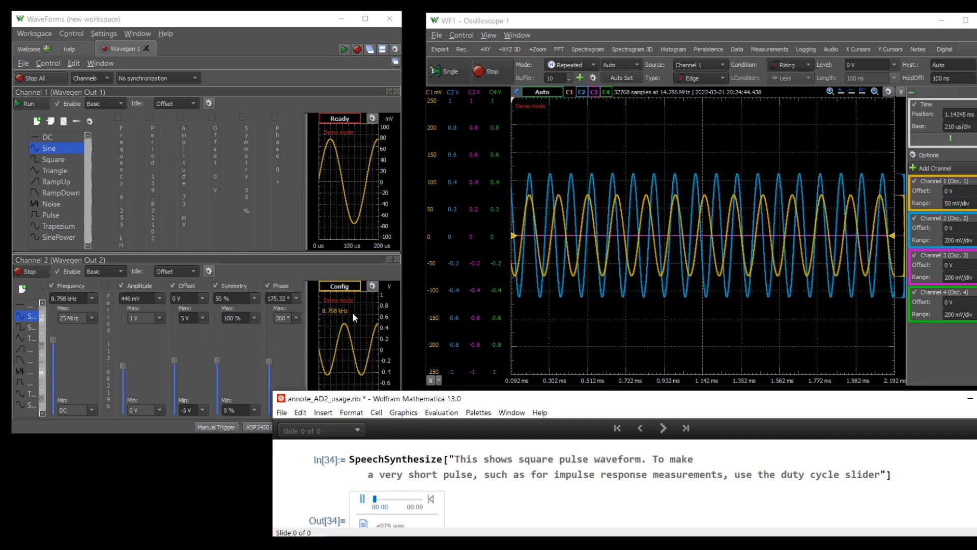
left_click(55, 160)
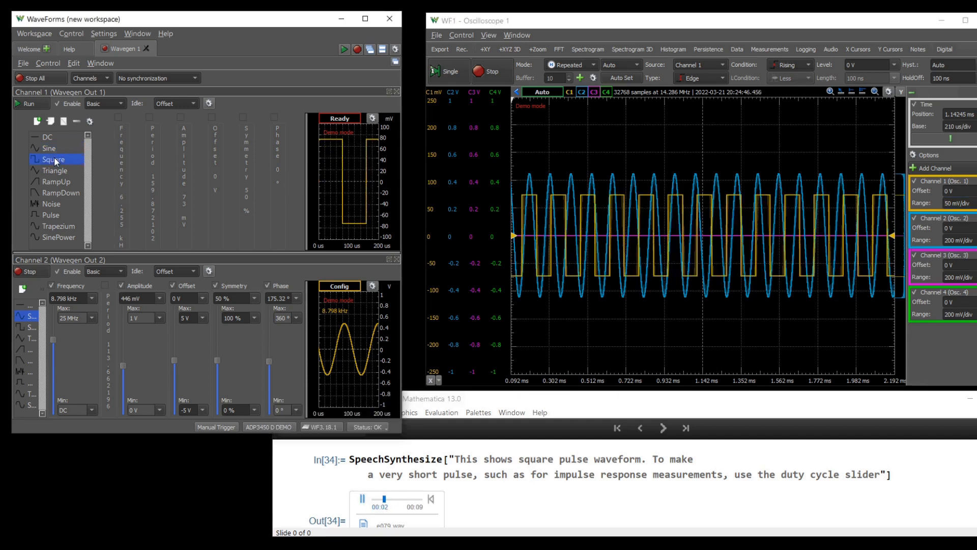
left_click(42, 216)
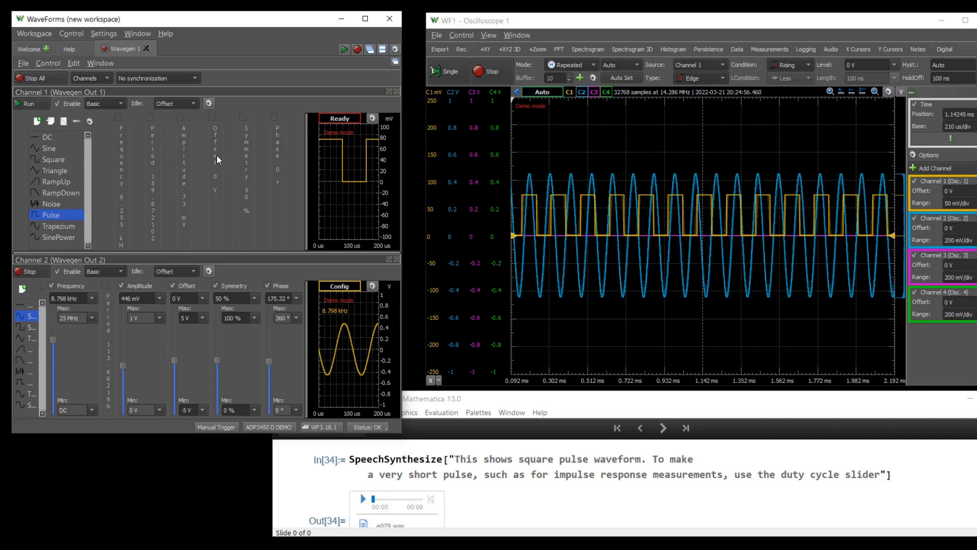
Show the Symmetry control of Wavegen channel 1 and set the pulse symmetry to 3 %
left_click(247, 163)
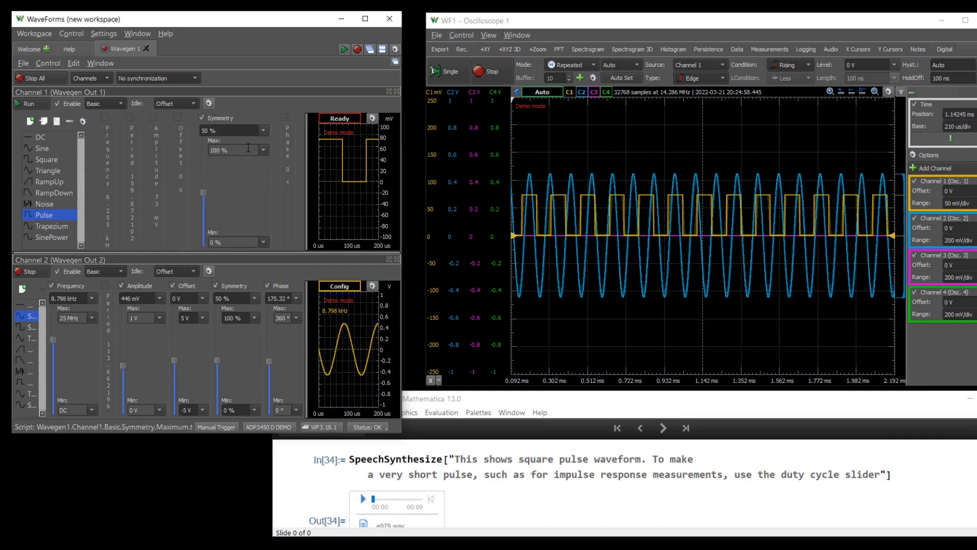
left_click(262, 127)
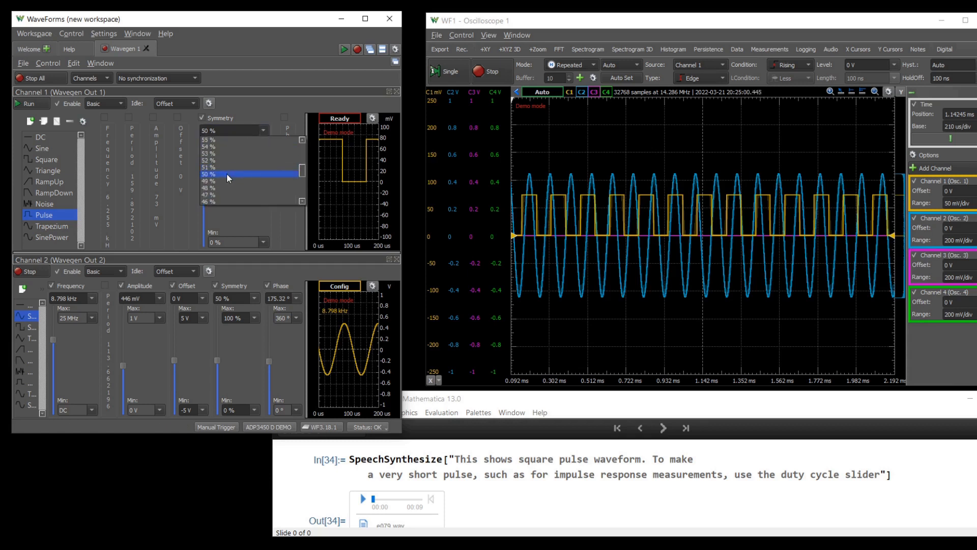
scroll(227, 173, "down", 3)
scroll(226, 181, "down", 9)
left_click(212, 182)
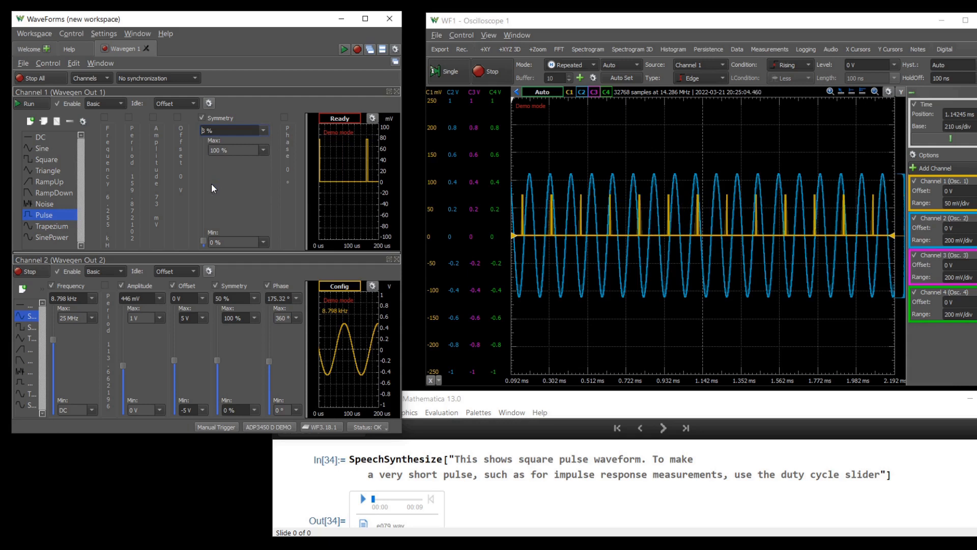
scroll(640, 230, "up", 5)
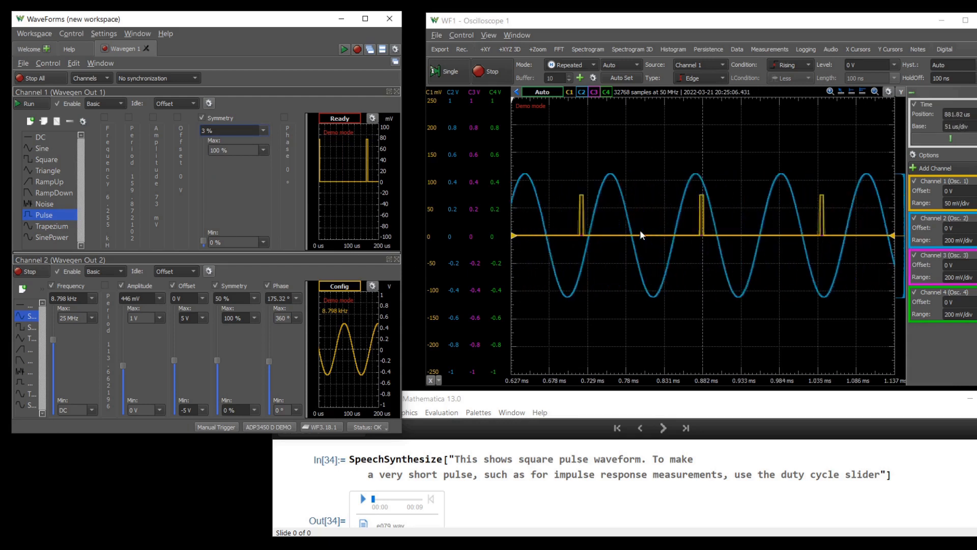
scroll(638, 231, "up", 2)
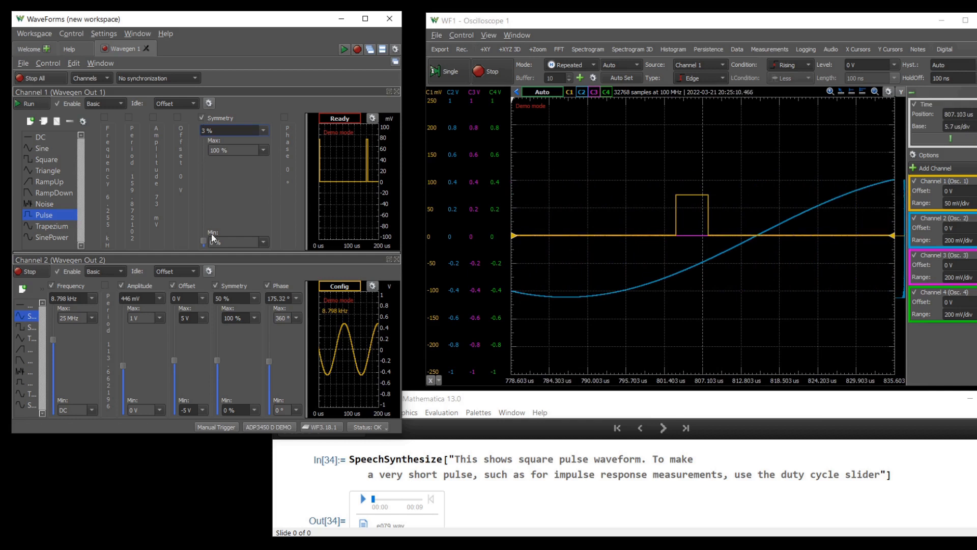
Check the limit options of channel 1's Symmetry slider and raise the pulse symmetry to about 12.8 % with the slider
left_click(262, 242)
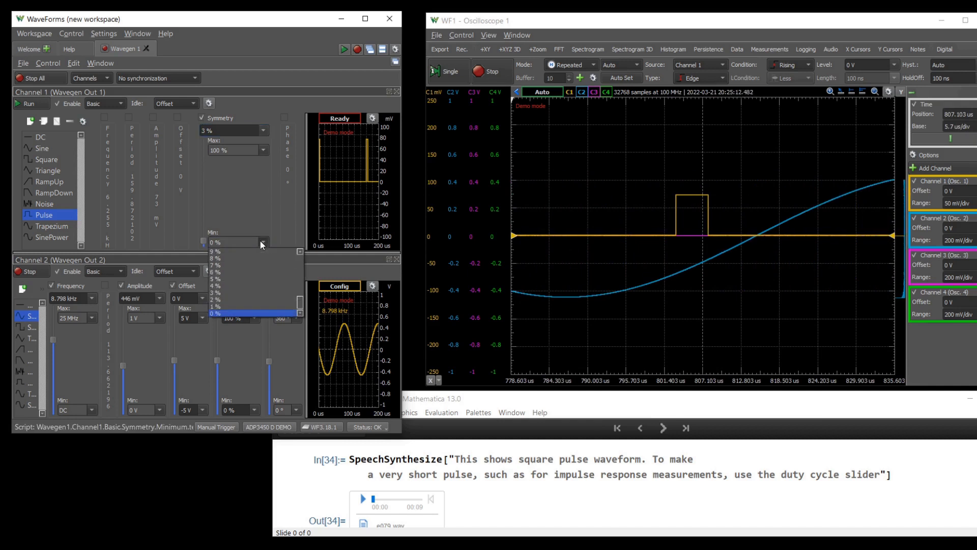
left_click(262, 242)
left_click(264, 150)
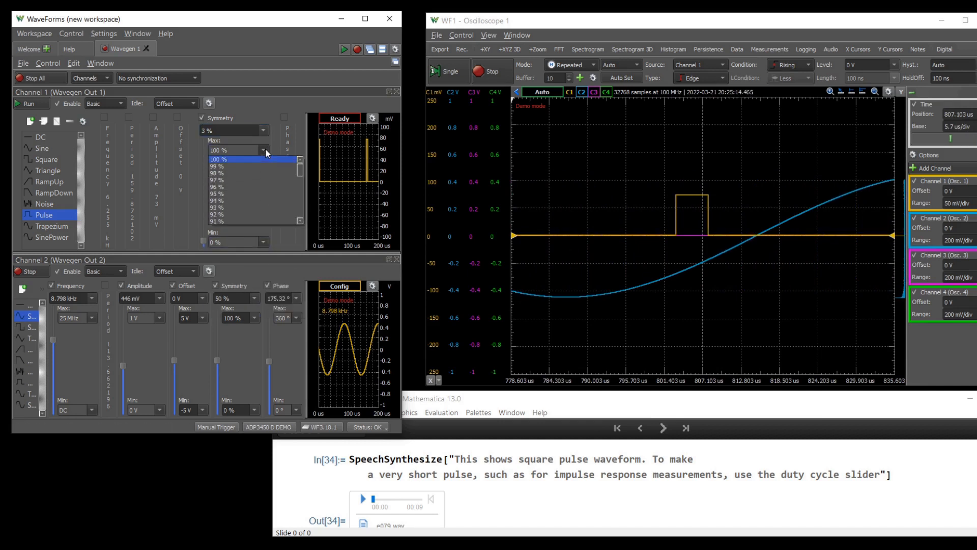
left_click(264, 149)
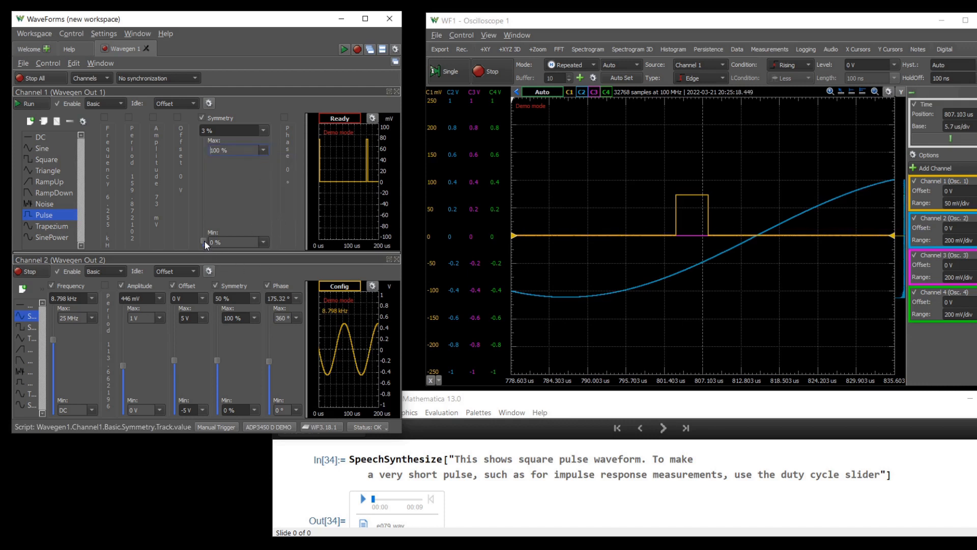
mouse_move(204, 241)
left_mouse_down()
mouse_move(210, 203)
mouse_move(206, 244)
mouse_move(205, 233)
left_mouse_up()
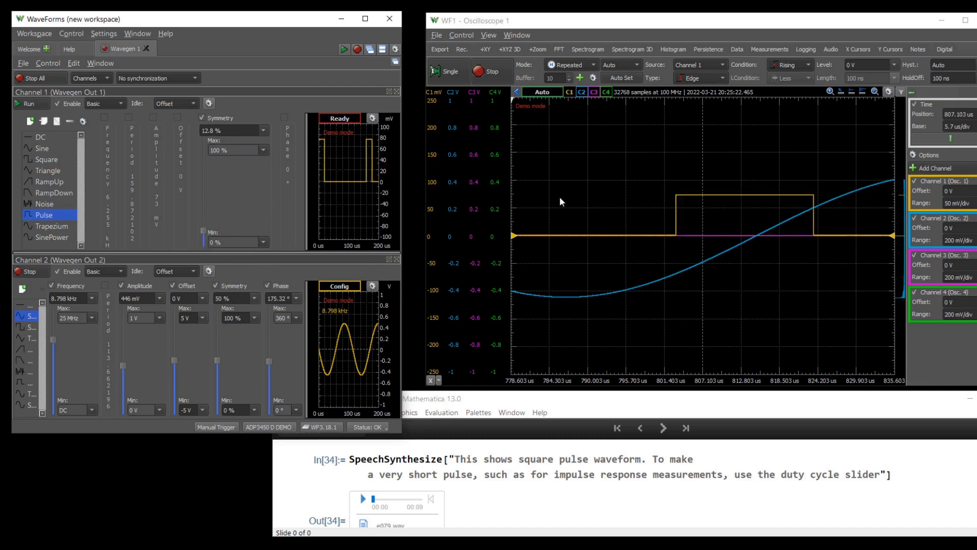
scroll(626, 203, "down", 6)
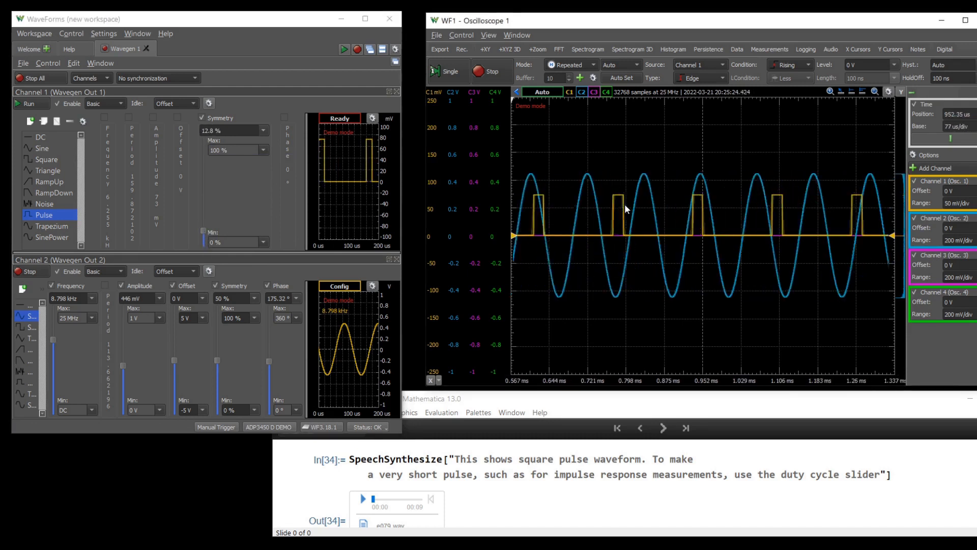
scroll(624, 203, "up", 4)
scroll(624, 203, "down", 4)
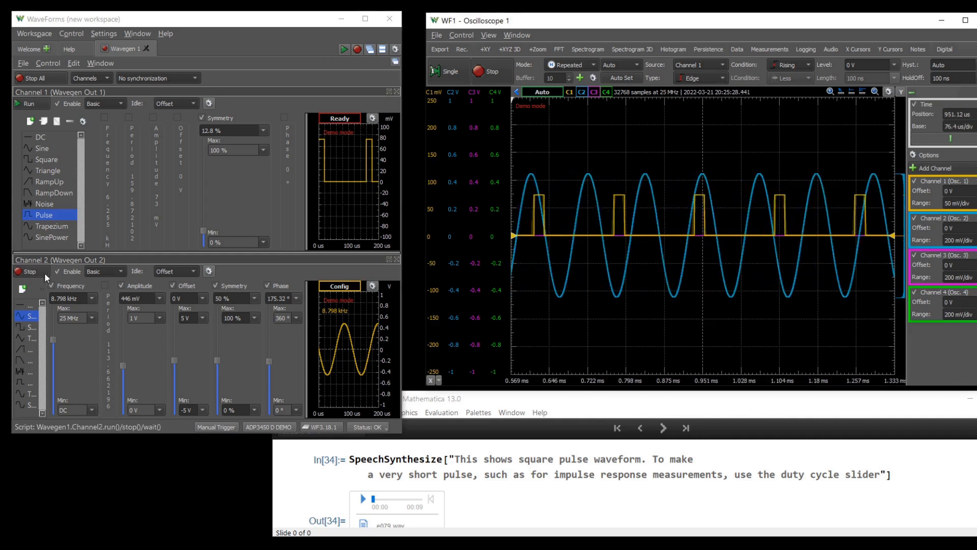
Stop Wavegen channel 2 and make channel 1 the active oscilloscope channel
left_click(21, 273)
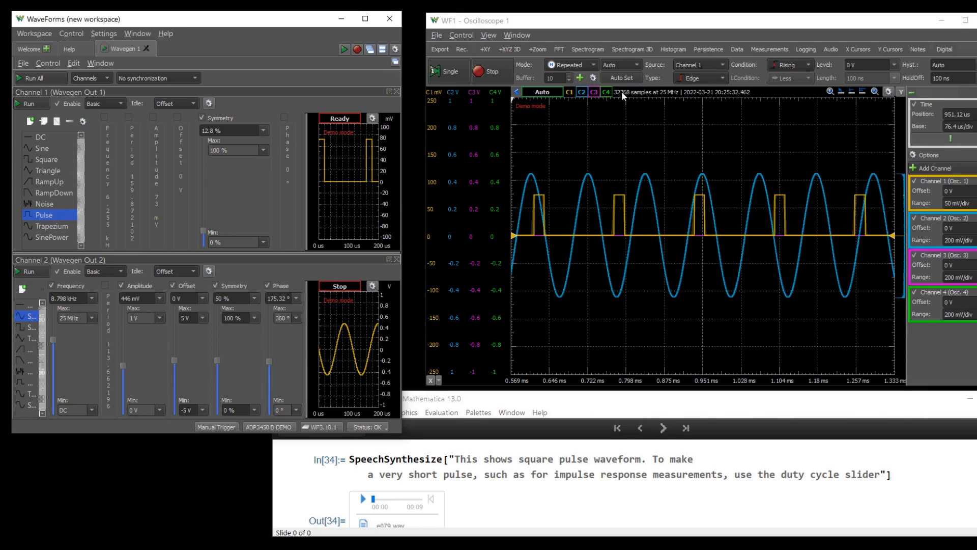
left_click(583, 92)
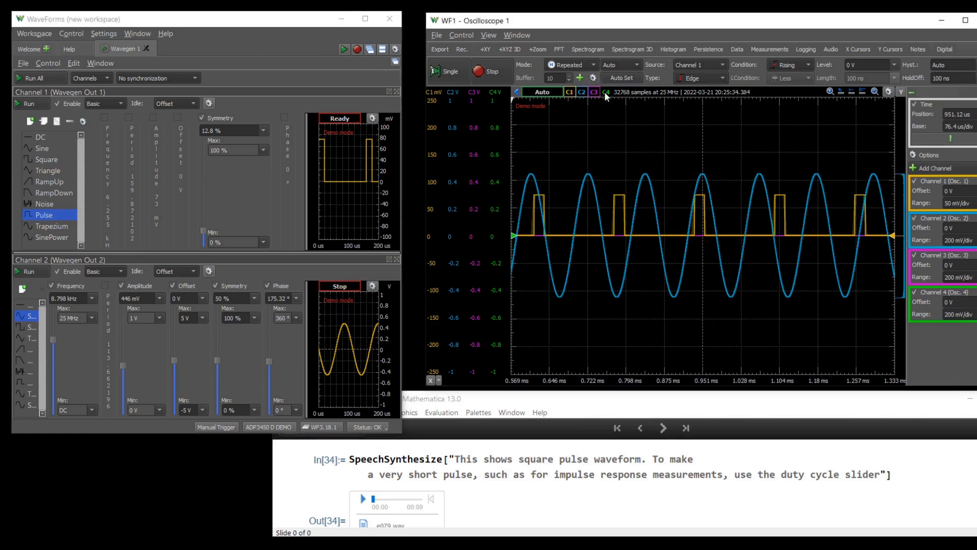
left_click(572, 92)
Lower Wavegen channel 1's pulse symmetry to about 5.1 % with the slider, and enter an exact value of 0.5 %
mouse_move(199, 235)
left_mouse_down()
mouse_move(213, 194)
mouse_move(209, 248)
mouse_move(212, 204)
mouse_move(203, 238)
left_mouse_up()
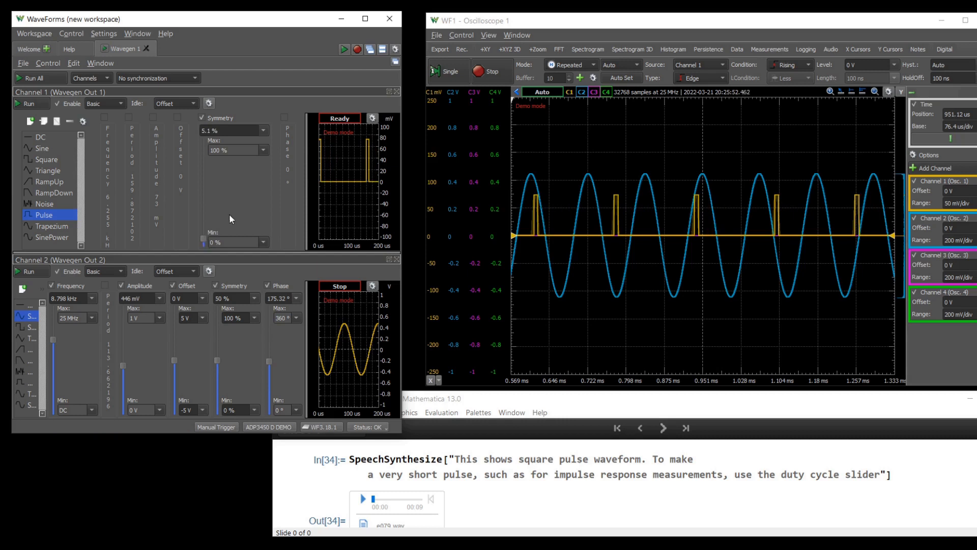
left_click(231, 239)
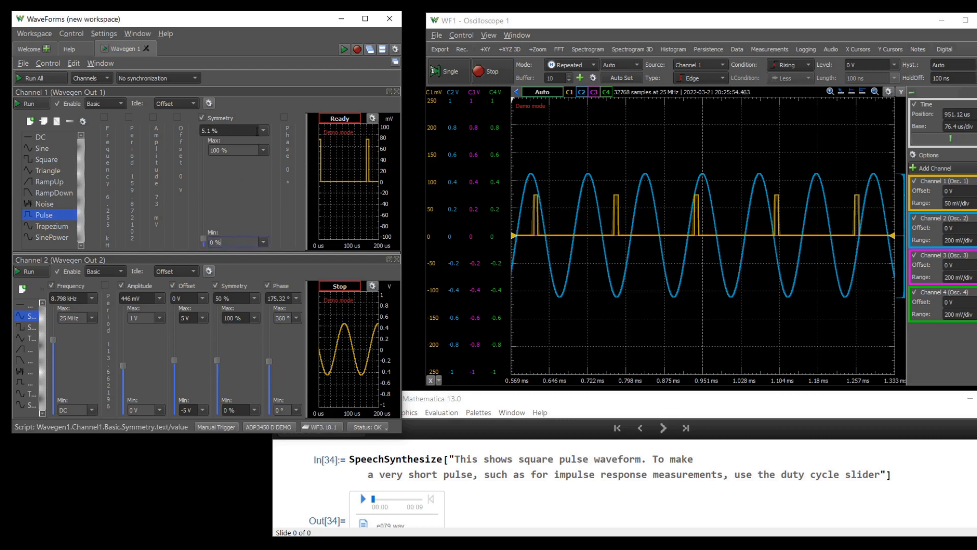
left_click_drag(228, 131, 140, 133)
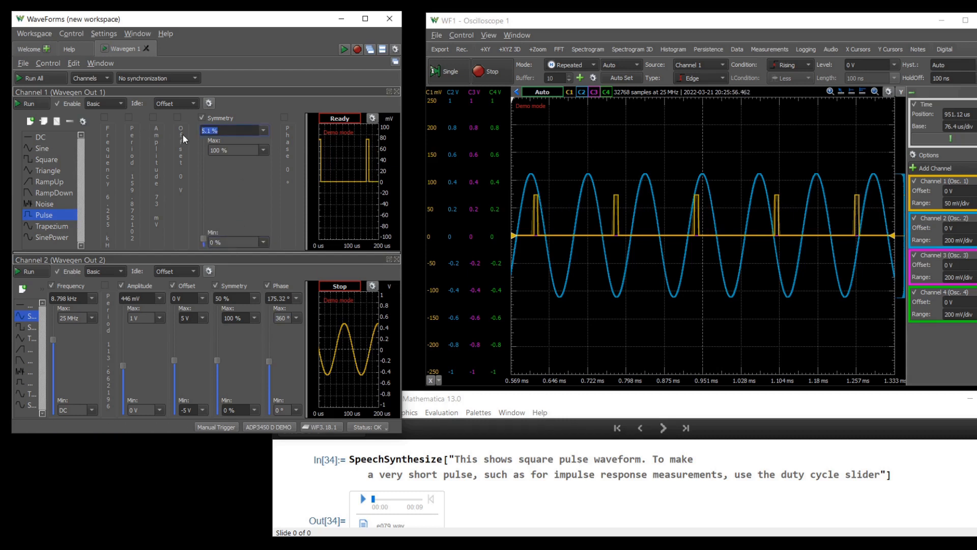
type("0")
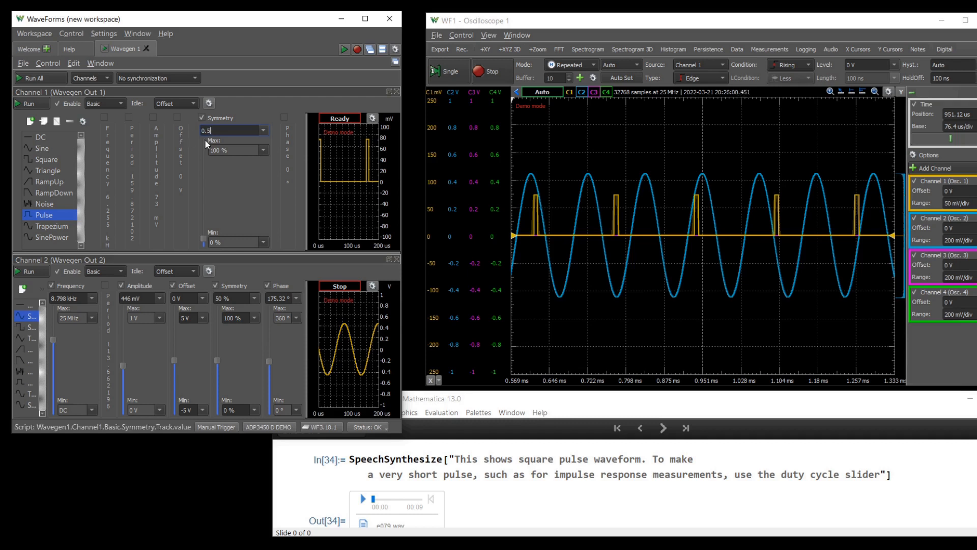
type(".5")
key("Return")
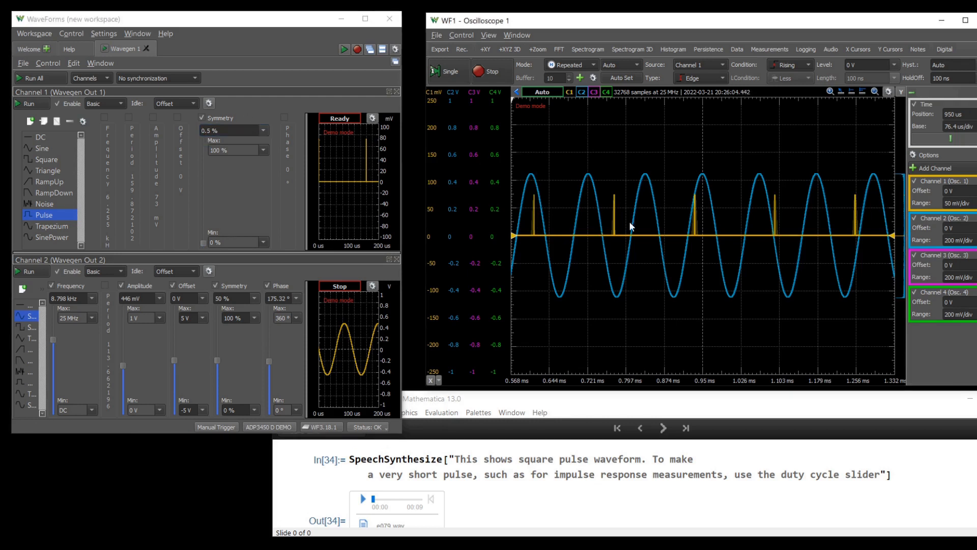
scroll(625, 212, "up", 5)
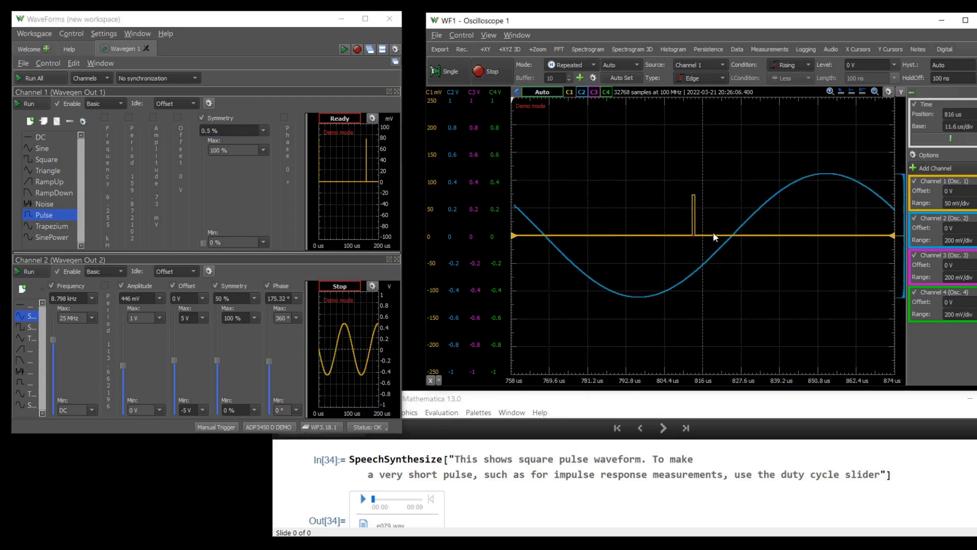
left_click_drag(770, 237, 730, 238)
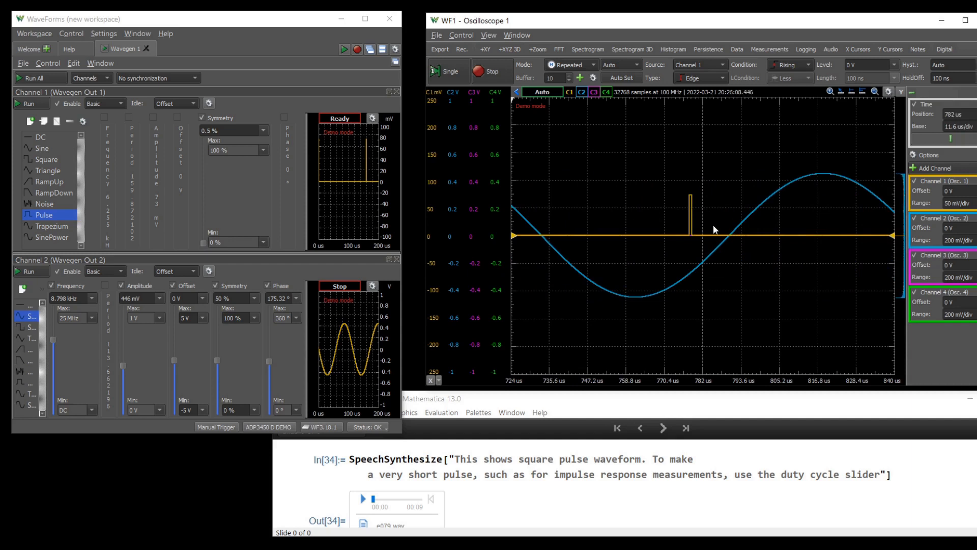
scroll(713, 224, "up", 3)
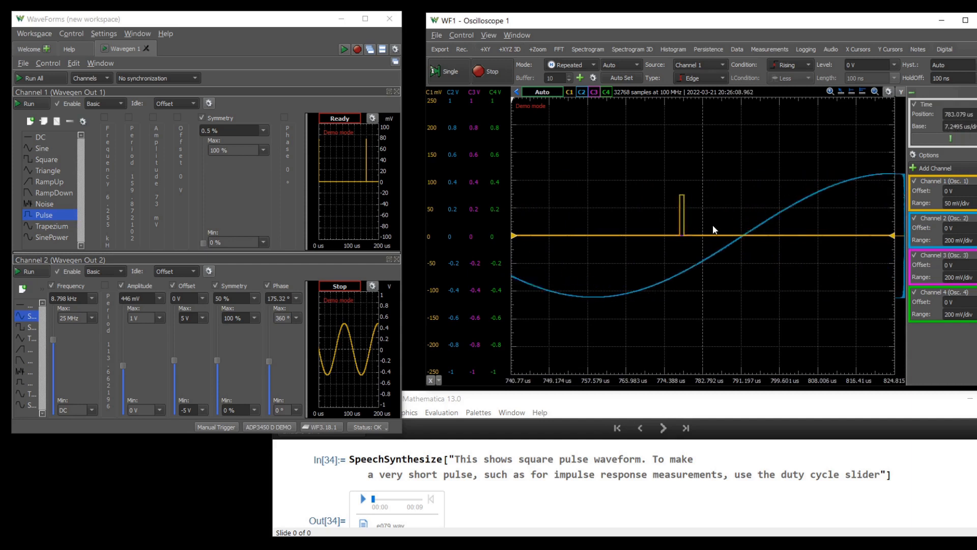
Play the notebook narration about the other waveforms used in Lab 5
left_click(660, 478)
scroll(661, 479, "down", 5)
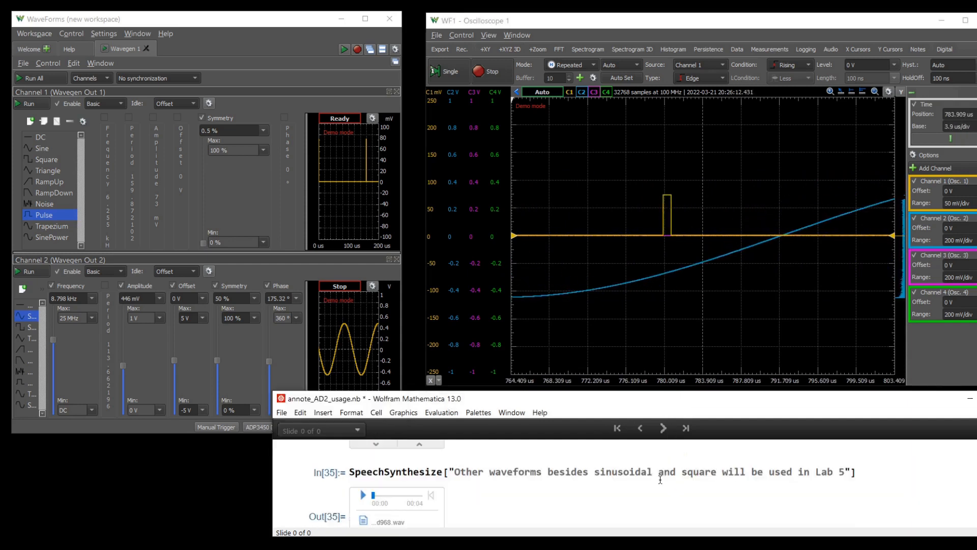
left_click(364, 496)
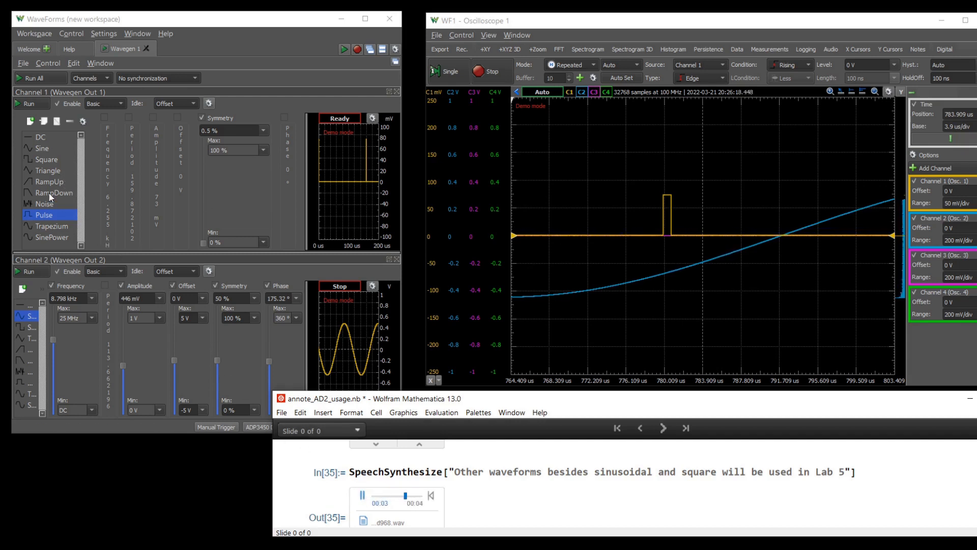
Switch Wavegen channel 1 to the Triangle waveform, followed by RampUp, with several periods in the oscilloscope view
left_click(51, 170)
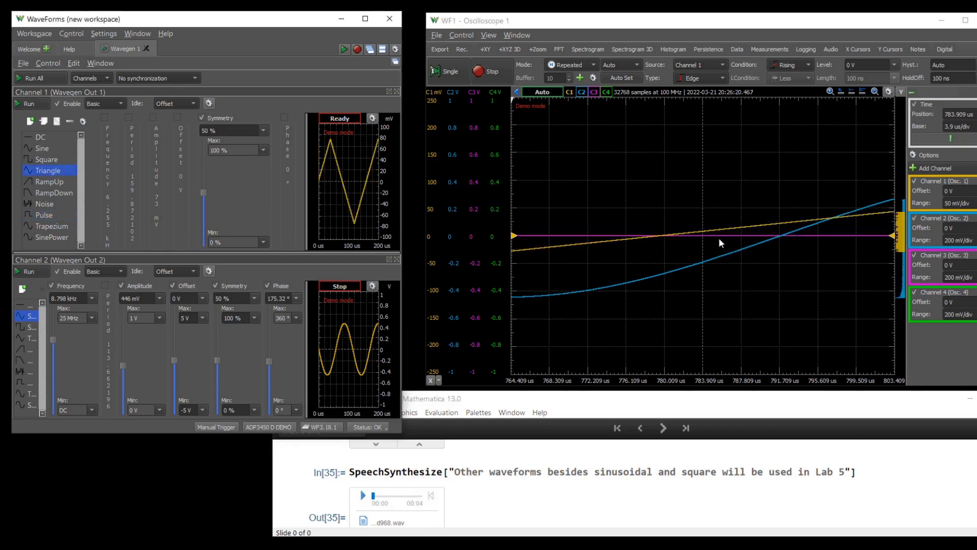
scroll(719, 237, "down", 4)
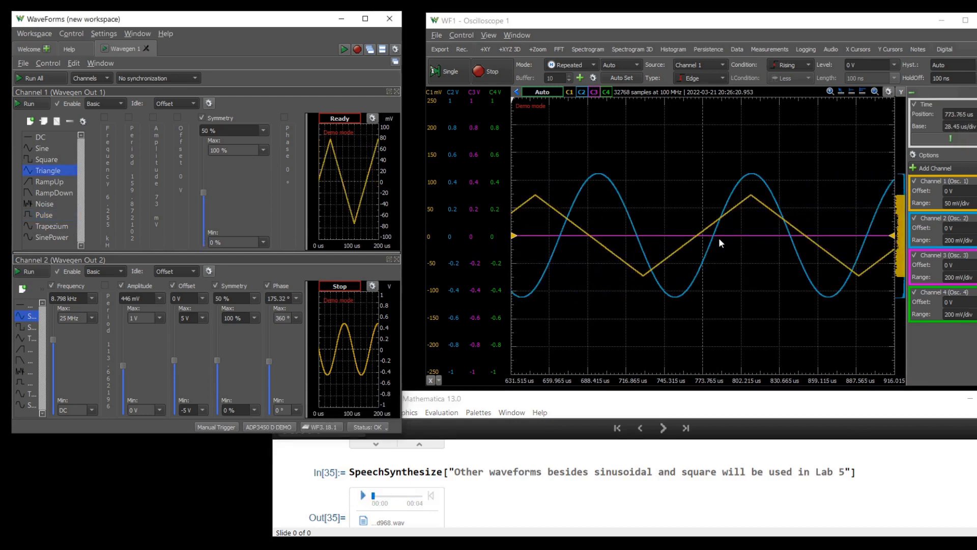
left_click(47, 182)
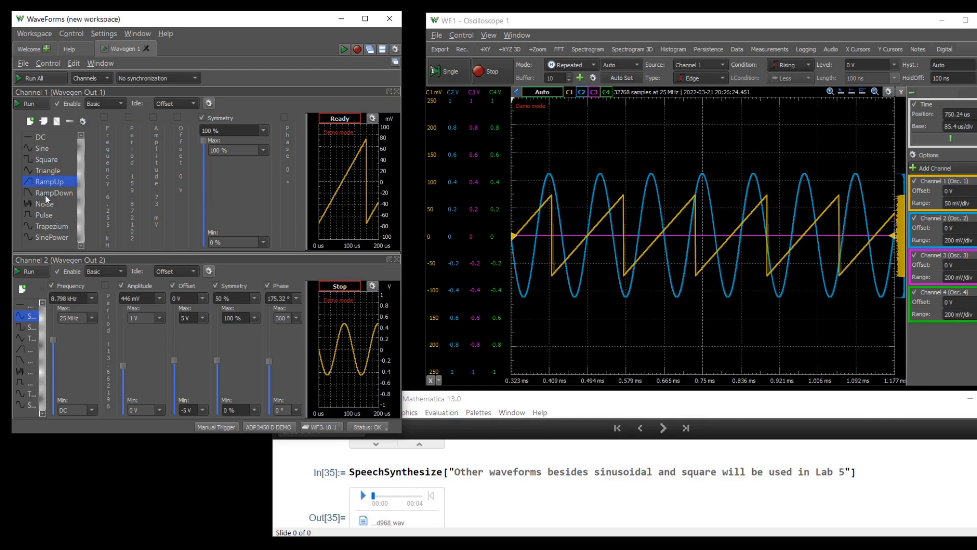
Cycle Wavegen channel 1 through the RampDown, Noise, Pulse and Trapezium waveforms, ending on SinePower
left_click(46, 195)
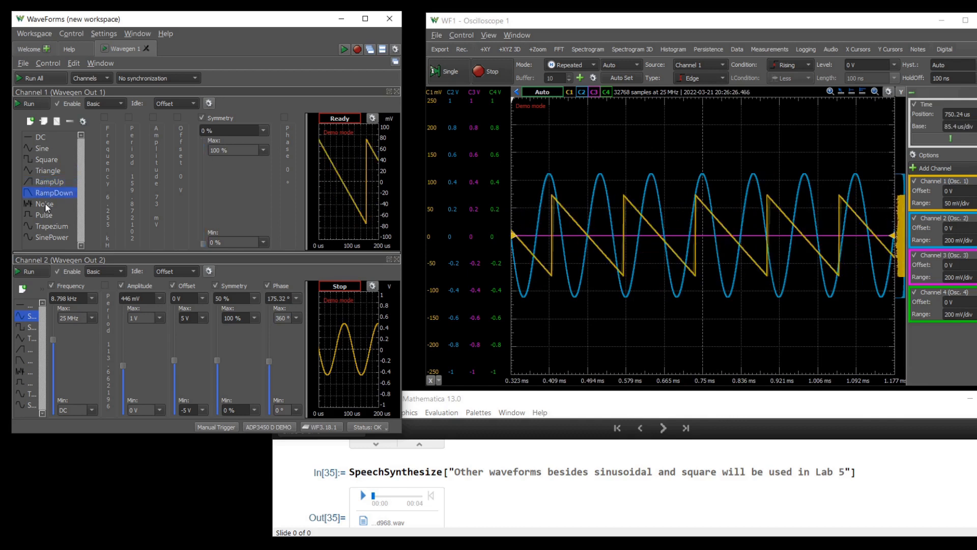
left_click(47, 204)
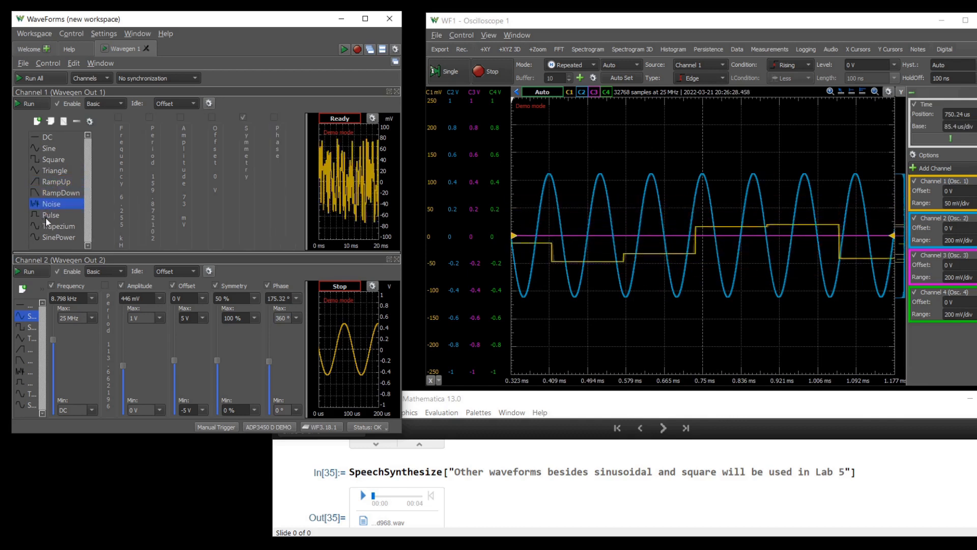
left_click(47, 217)
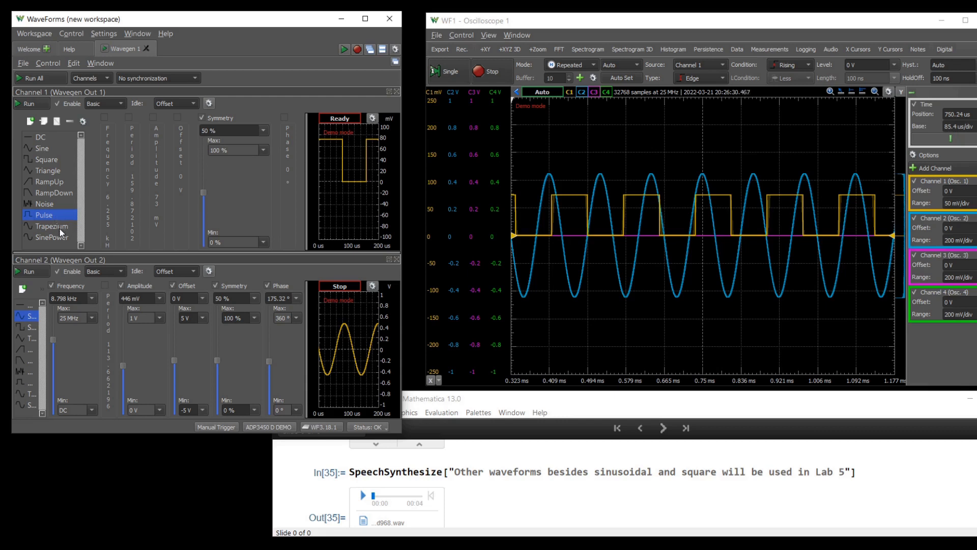
left_click(51, 227)
left_click(59, 238)
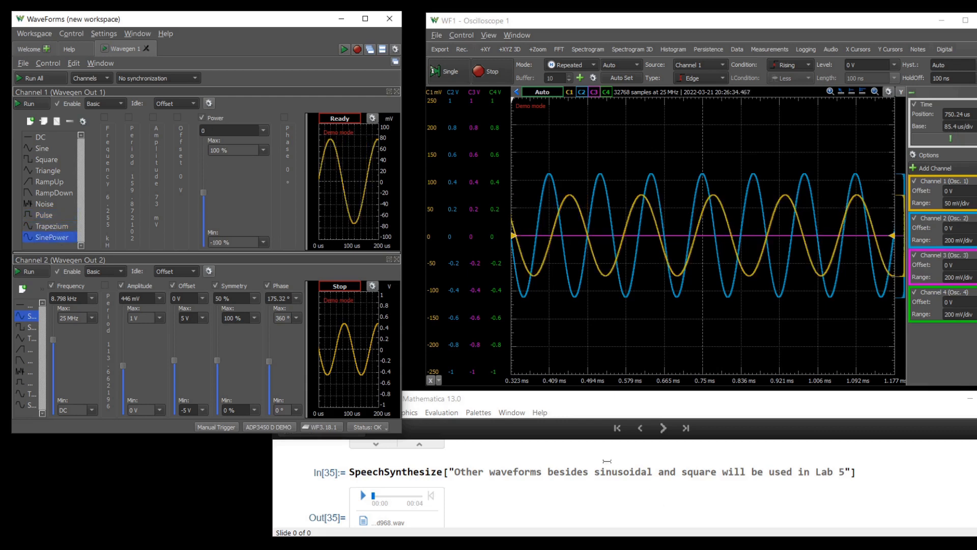
Play the Mathematica notebook narration about exploring the other Scope functions shown in video Lab 4, Part 1, Step 5
left_click(598, 478)
scroll(597, 479, "down", 2)
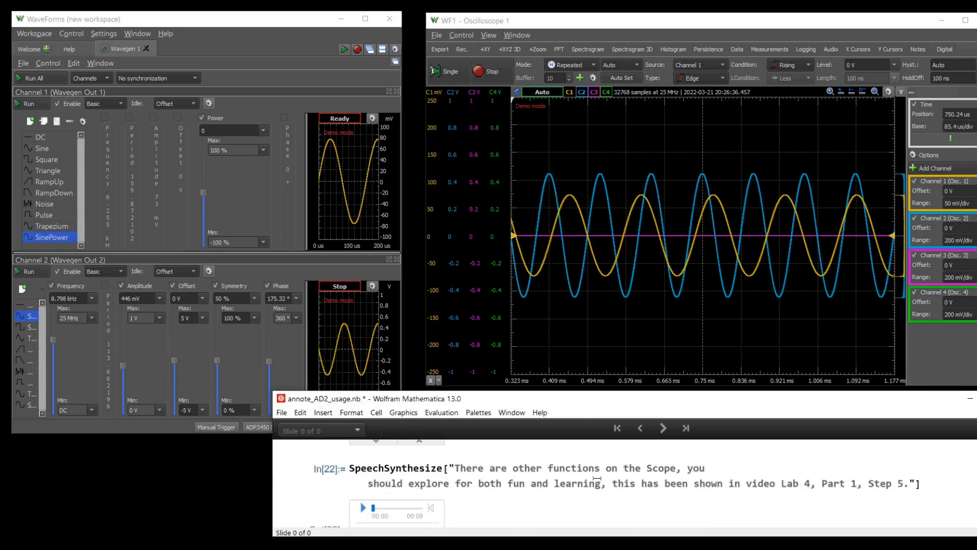
scroll(597, 478, "down", 1)
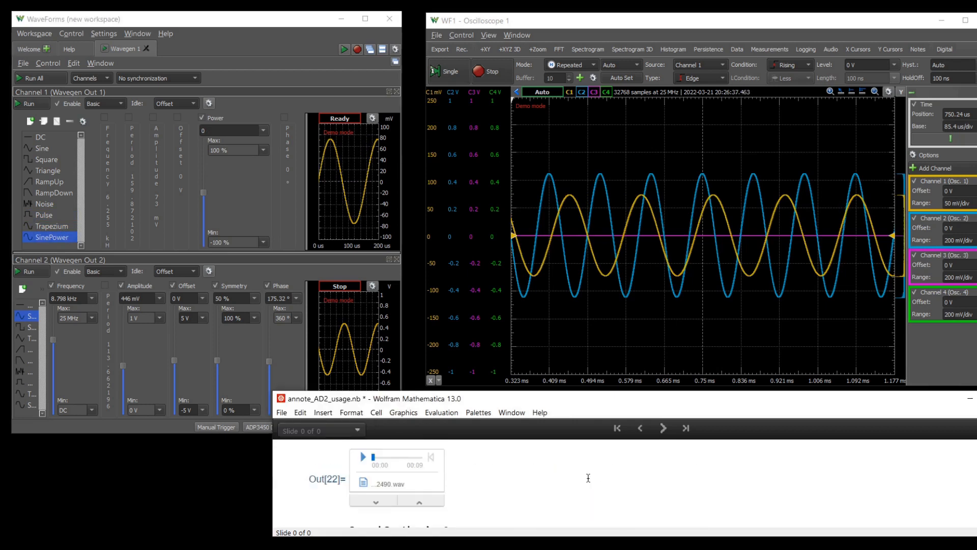
left_click(363, 458)
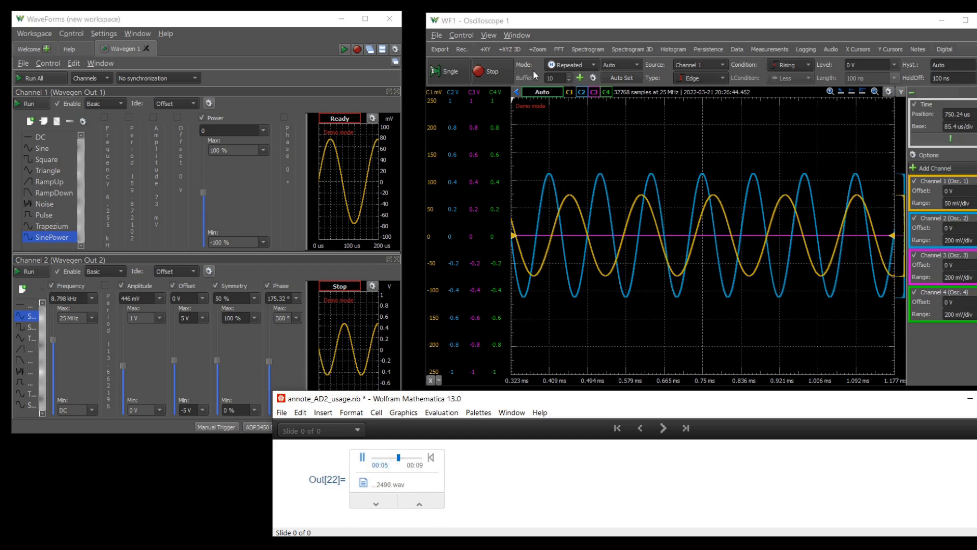
Show the oscilloscope's XY plot briefly and close it, and open the FFT view below the time trace
left_click(483, 49)
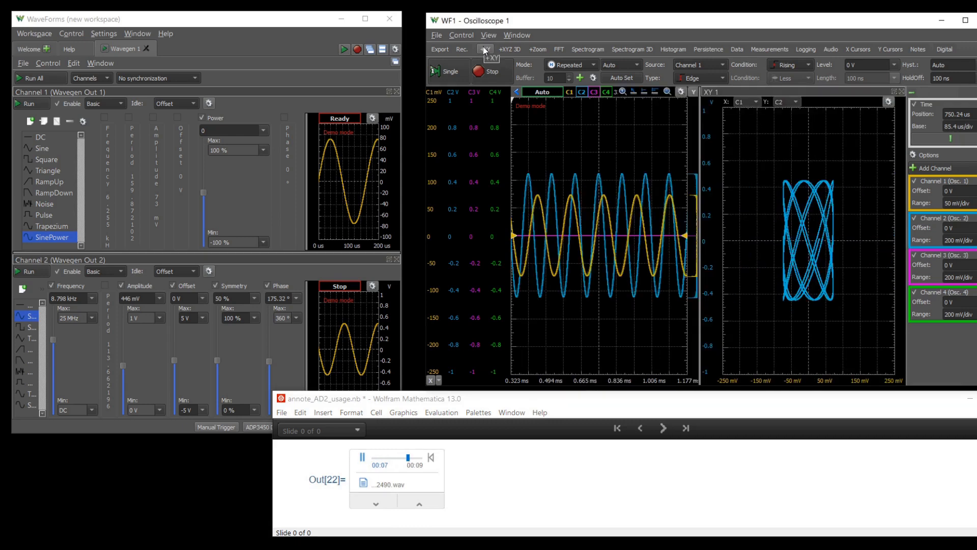
left_click(903, 92)
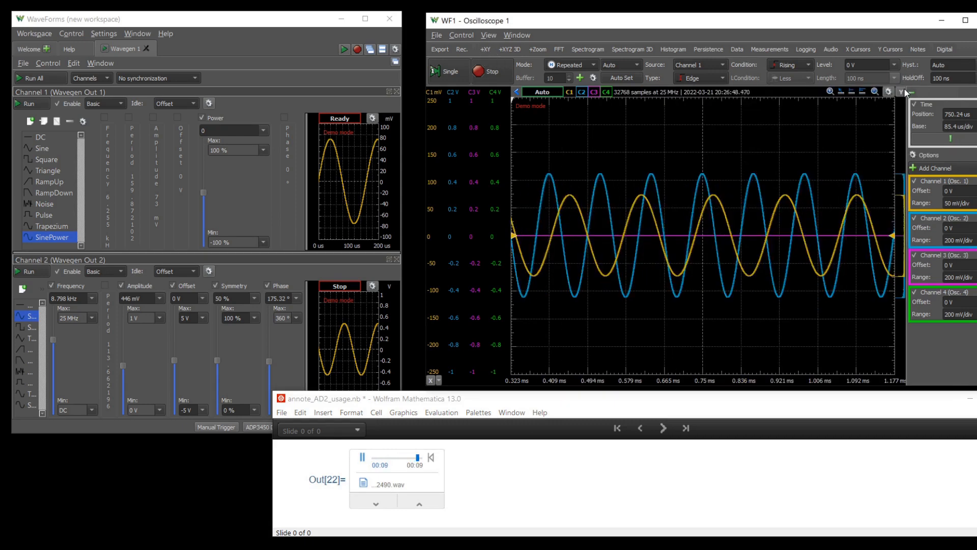
left_click(560, 49)
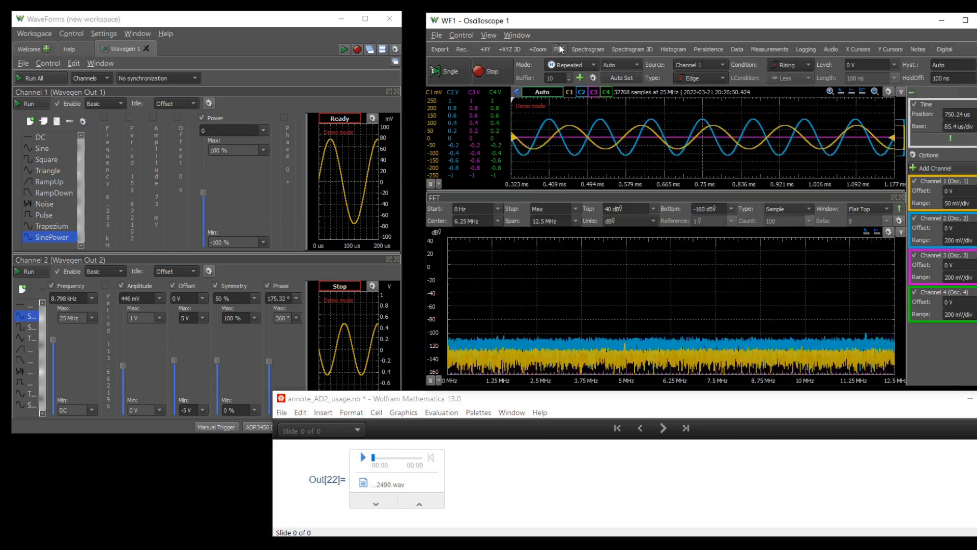
Evaluate the notebook's SpeechSynthesize cell about using the FFT as a frequency meter and play its narration
scroll(555, 468, "down", 2)
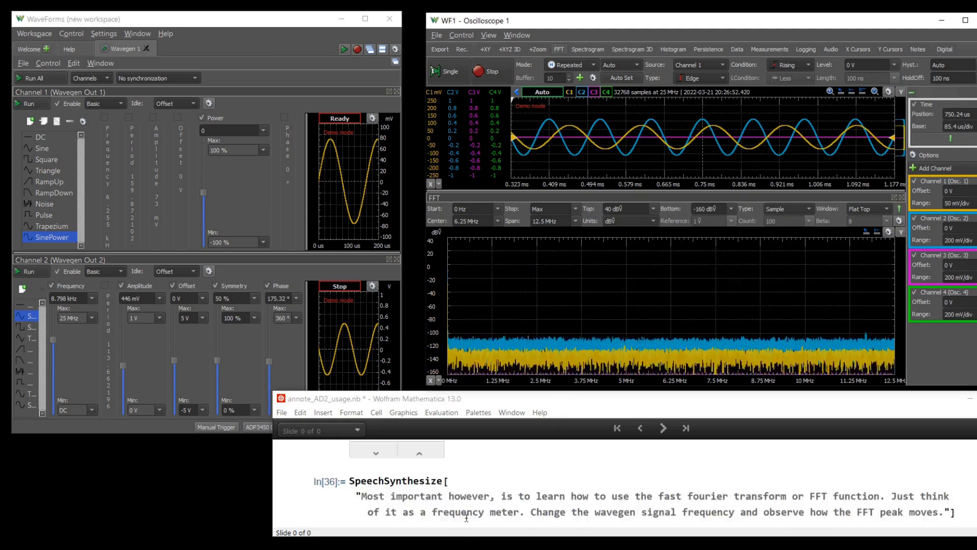
key("shift+Return")
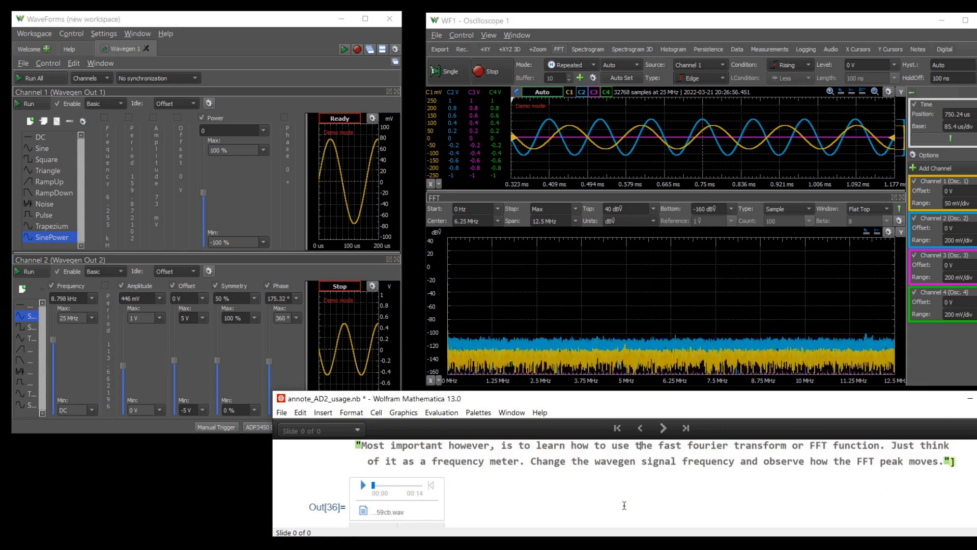
left_click(361, 484)
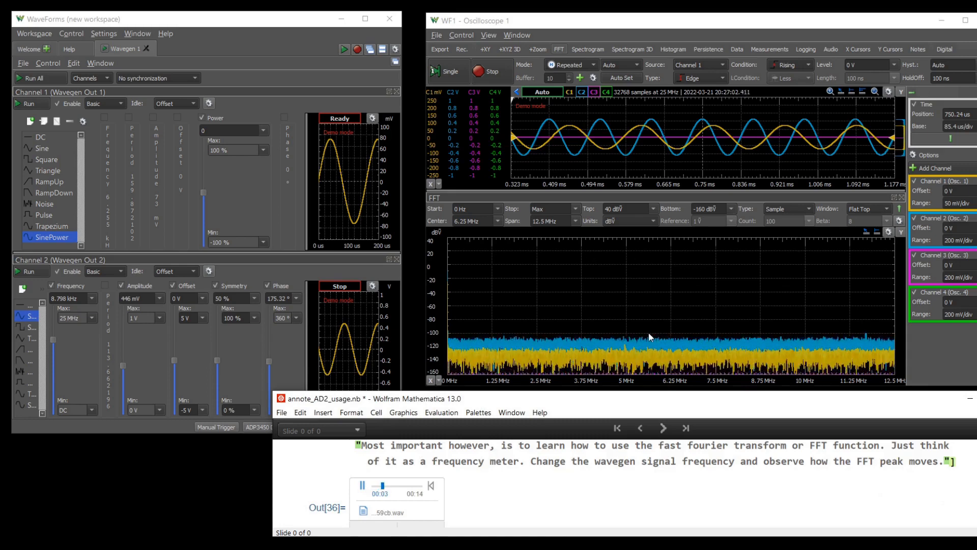
Examine the FFT spectrum of the oscilloscope signals at narrow and wide frequency spans around 9 MHz
scroll(796, 327, "up", 4)
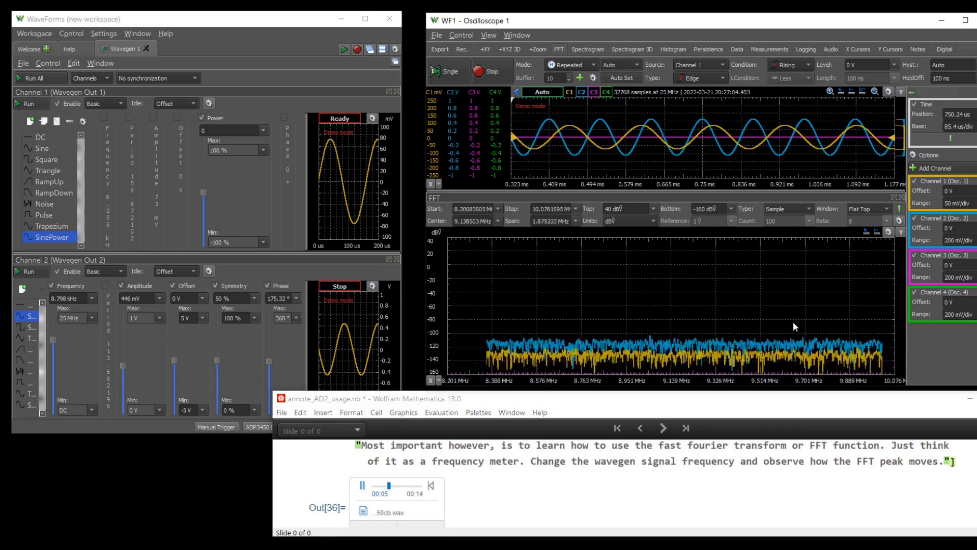
scroll(794, 323, "down", 3)
scroll(793, 322, "up", 4)
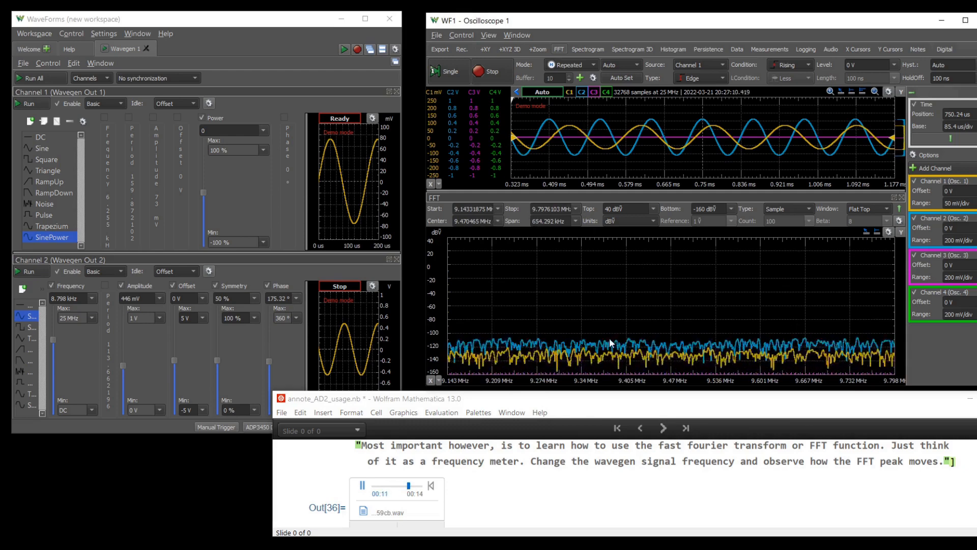
scroll(611, 342, "up", 4)
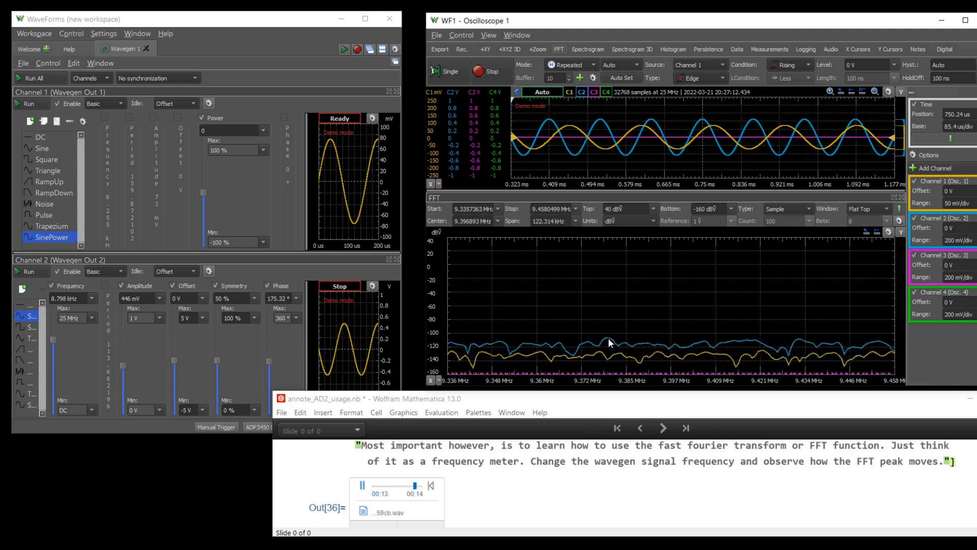
scroll(610, 337, "down", 3)
scroll(609, 340, "down", 5)
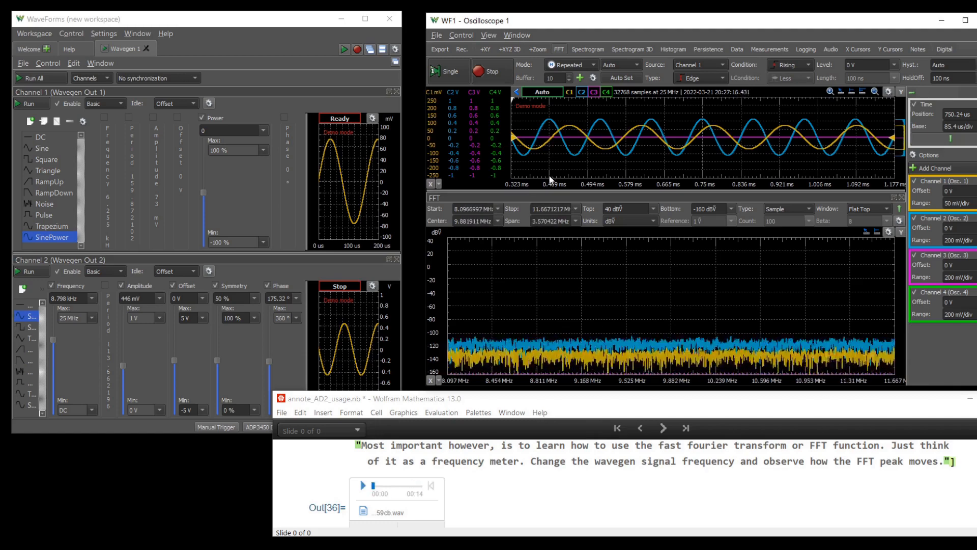
scroll(557, 305, "down", 1)
scroll(557, 304, "down", 1)
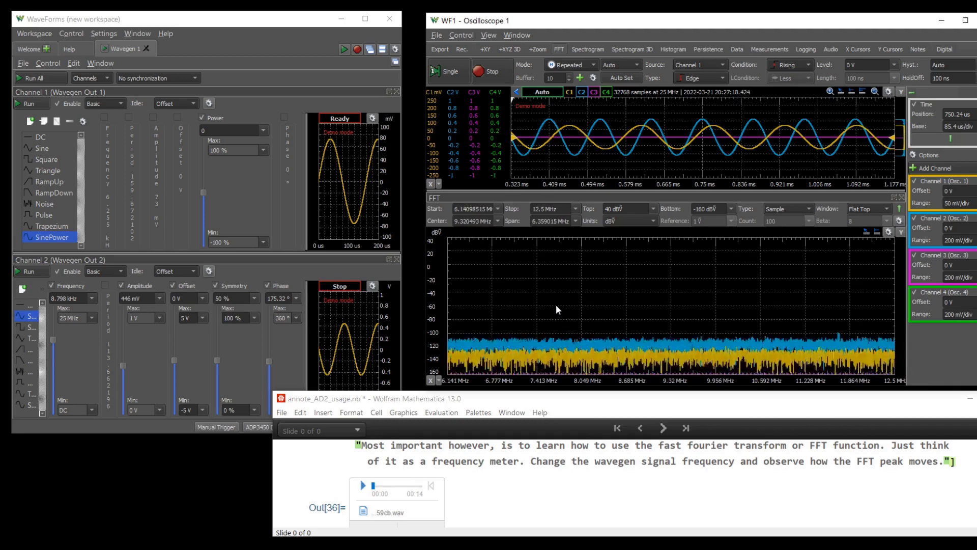
Run Wavegen channel 1, expand its Frequency control and lower the frequency to about 5.593 kHz with the slider
left_click(27, 103)
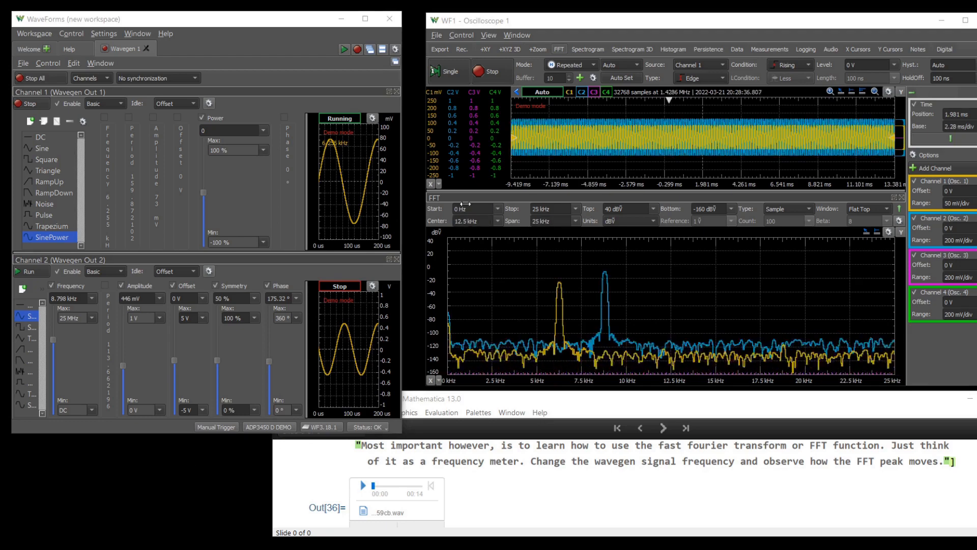
left_click(114, 194)
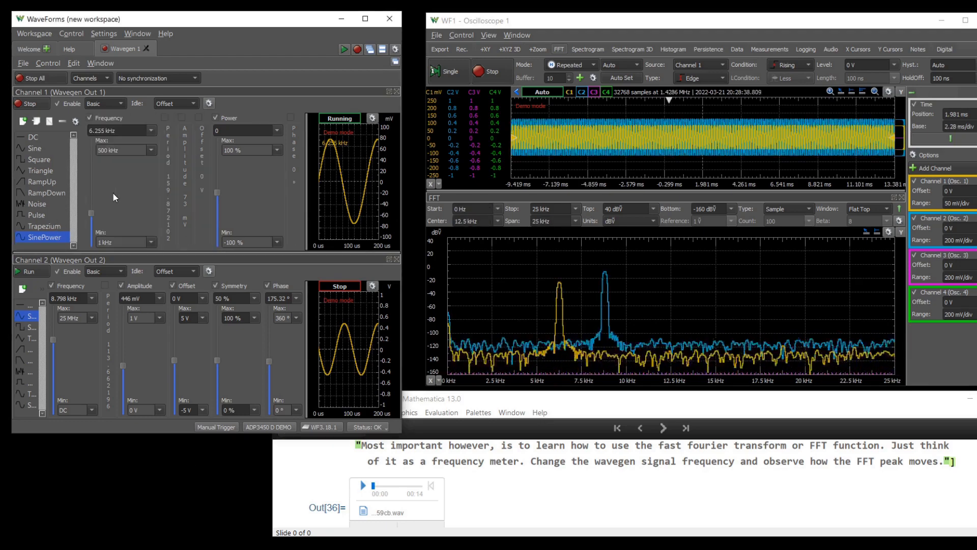
mouse_move(91, 212)
left_mouse_down()
mouse_move(93, 182)
mouse_move(94, 218)
left_mouse_up()
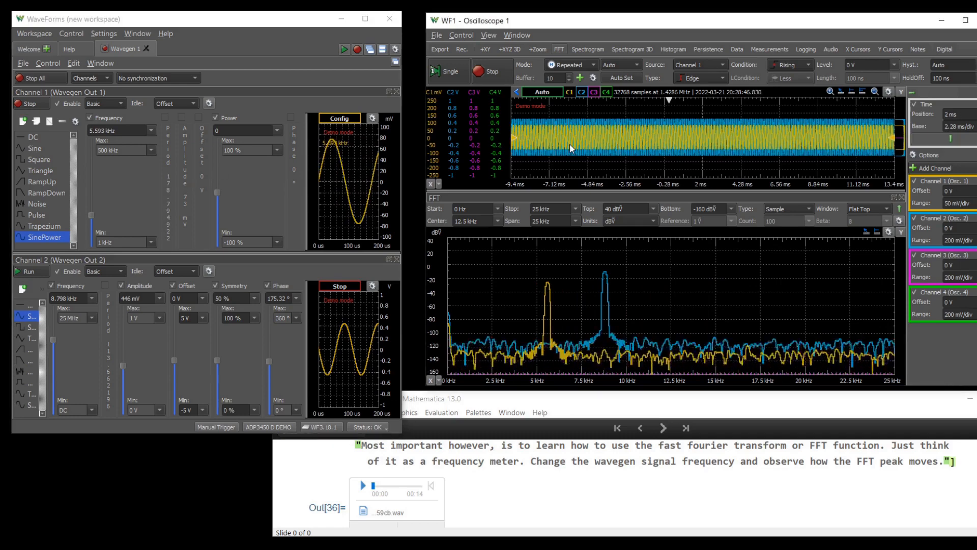
Compare the FFT peaks at a 760 us/div and a 2.28 ms/div time base, and raise Wavegen channel 1's frequency to about 12.781 kHz
scroll(570, 143, "up", 3)
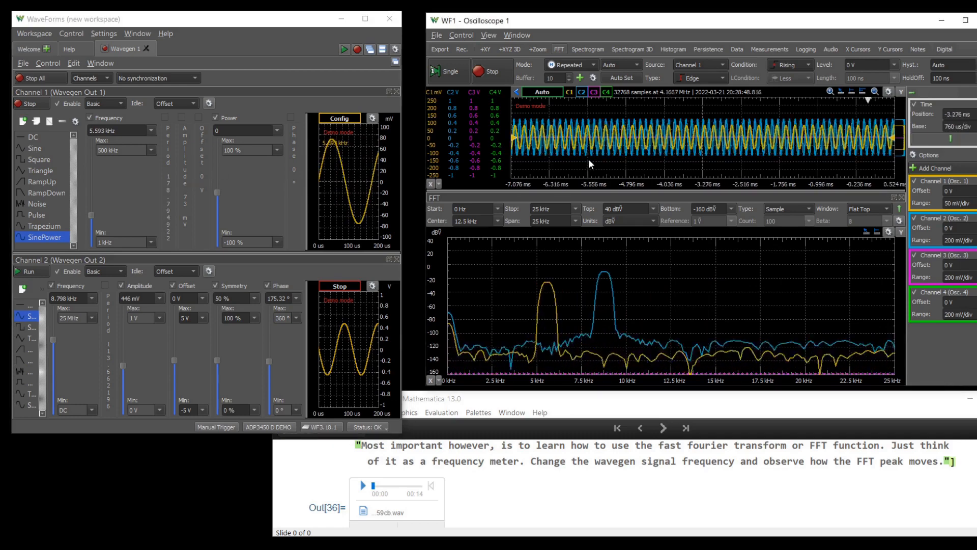
scroll(589, 149, "down", 3)
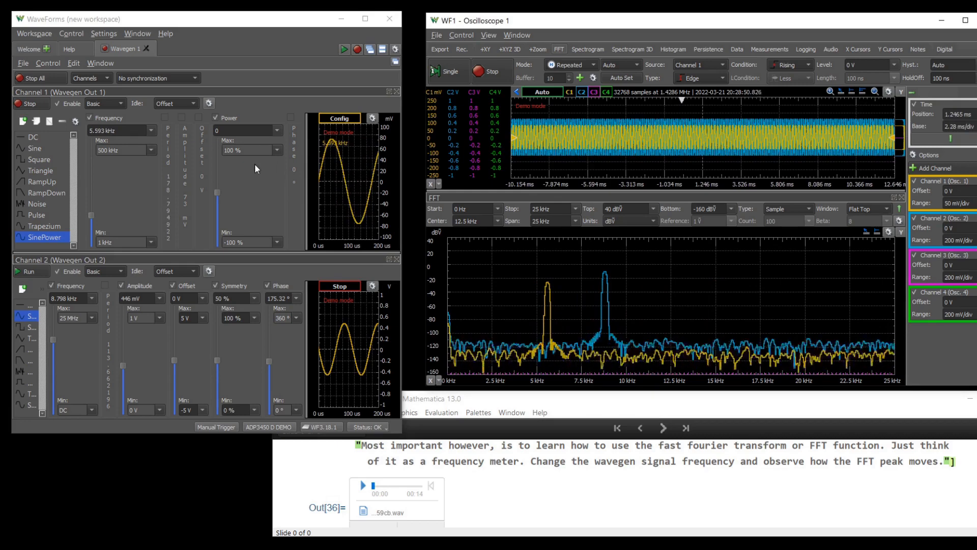
mouse_move(93, 215)
left_mouse_down()
mouse_move(96, 191)
mouse_move(96, 224)
mouse_move(101, 202)
left_mouse_up()
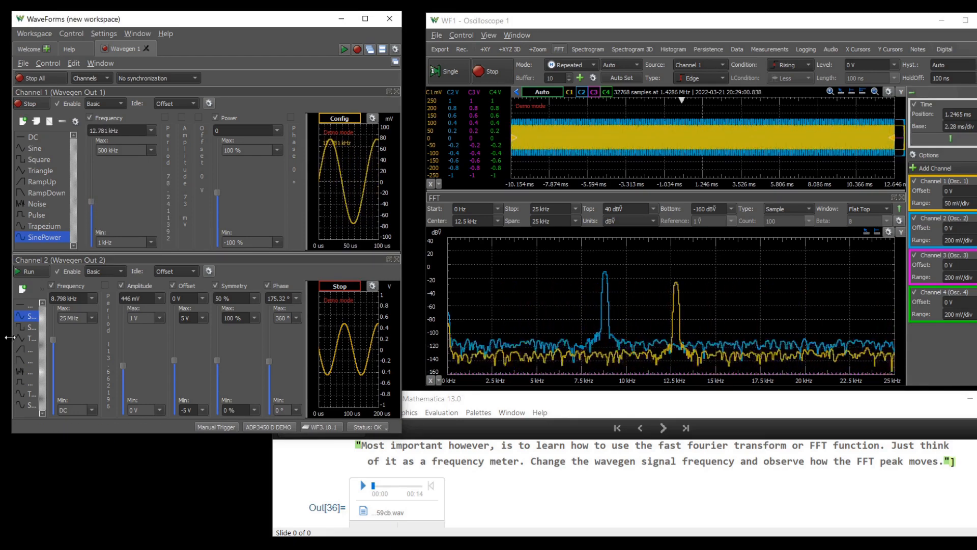
Limit Wavegen channel 2's frequency slider to a 1 kHz to 100 kHz range and adjust the frequency to about 8.995 kHz
mouse_move(56, 340)
left_mouse_down()
mouse_move(56, 350)
mouse_move(63, 314)
mouse_move(65, 339)
left_mouse_up()
left_click(91, 319)
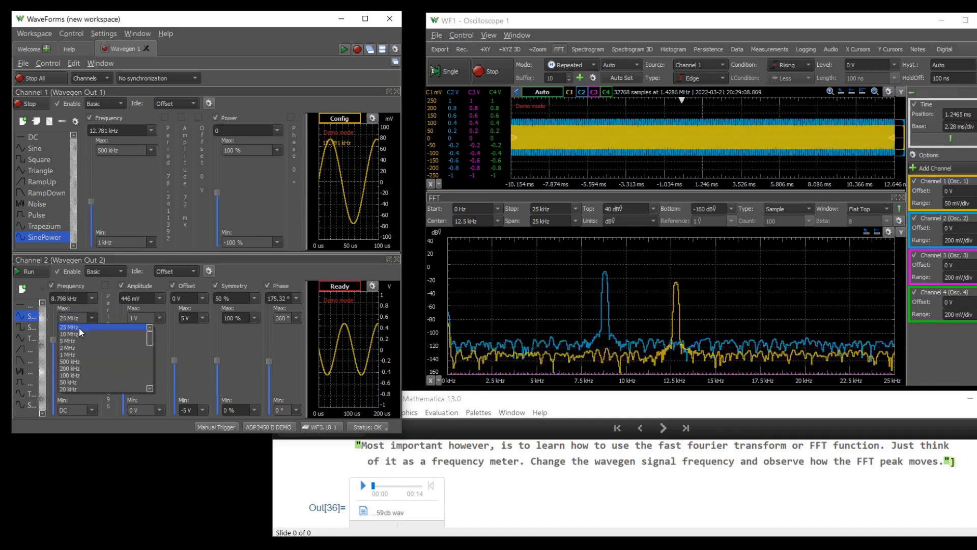
scroll(102, 381, "down", 1)
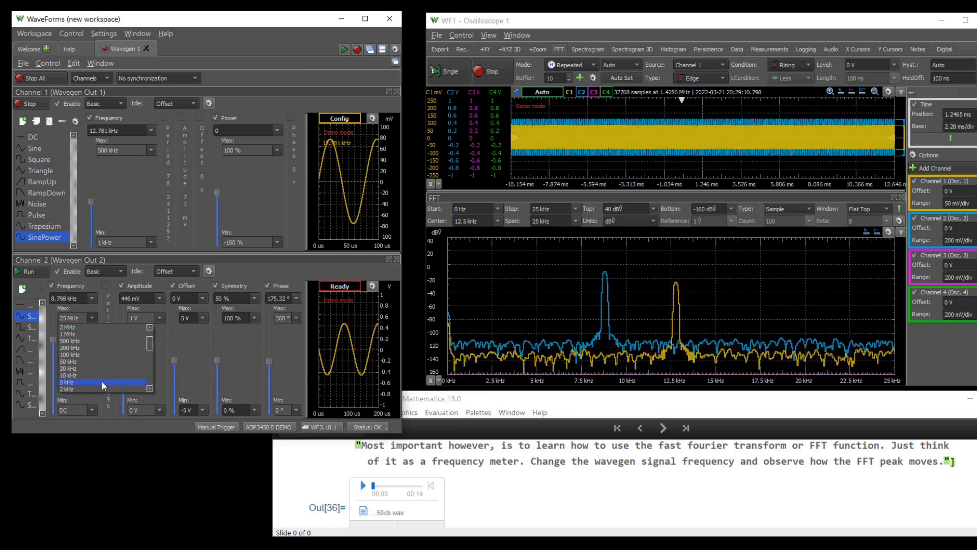
left_click(79, 355)
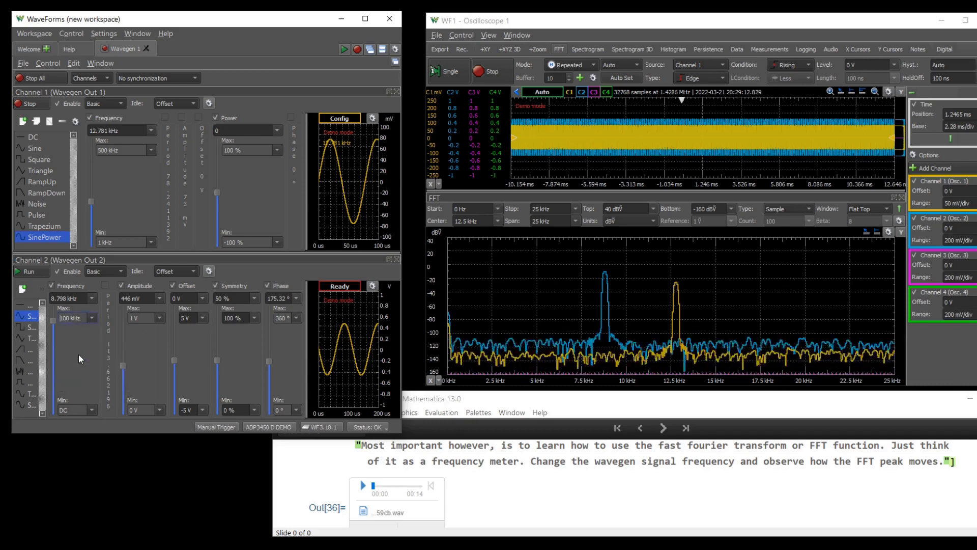
left_click(93, 411)
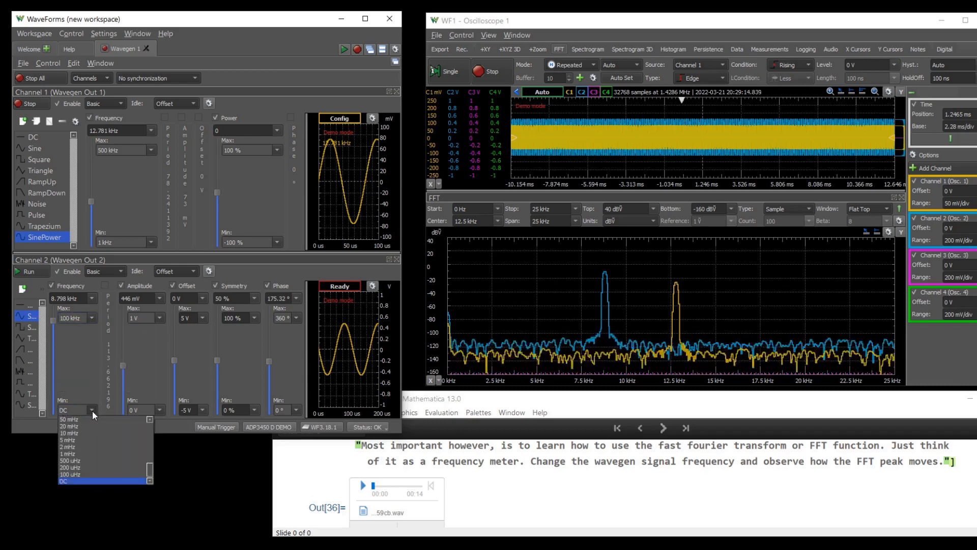
scroll(81, 444, "up", 4)
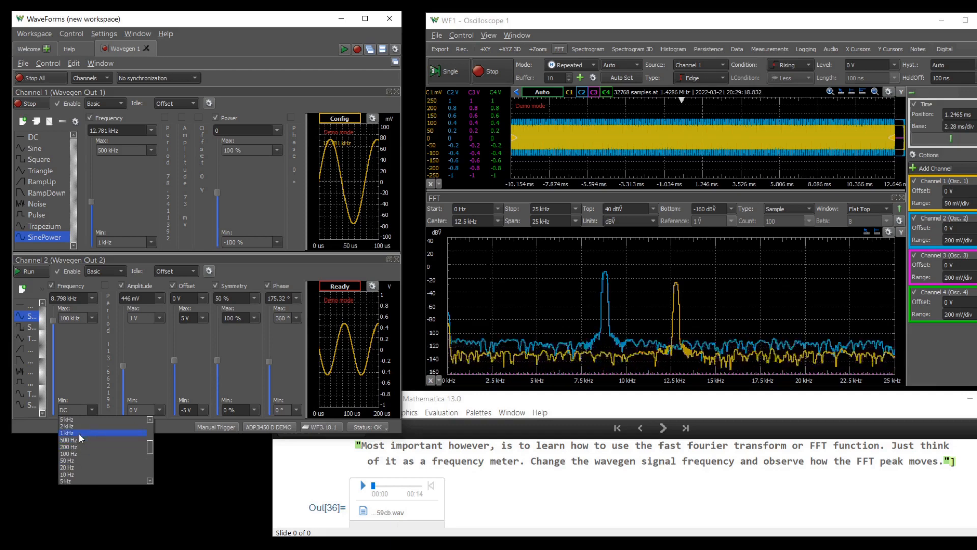
left_click(78, 432)
mouse_move(54, 358)
left_mouse_down()
mouse_move(56, 337)
mouse_move(59, 359)
left_mouse_up()
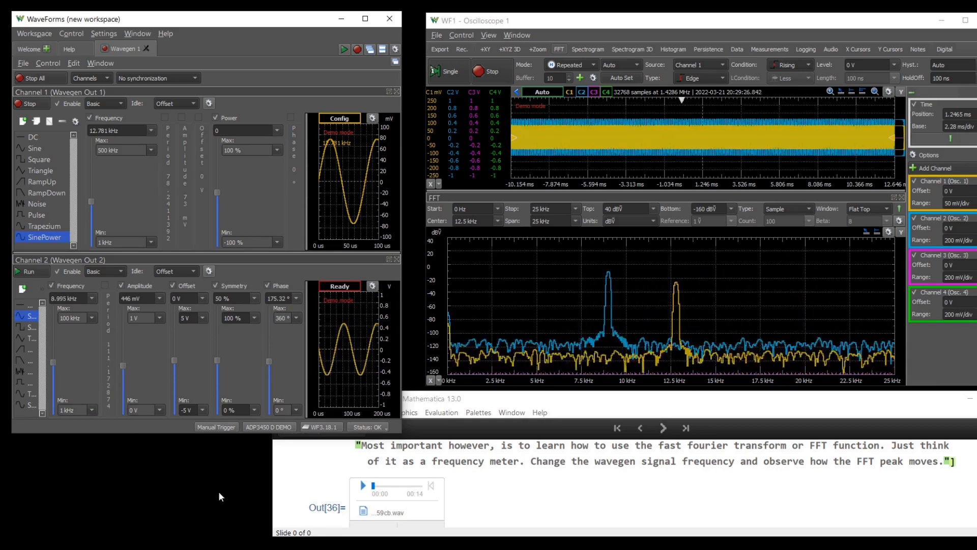
Play the notebook narration about the FFT graph of a square wave being more complex than a sinusoidal one
left_click(636, 460)
scroll(505, 476, "down", 4)
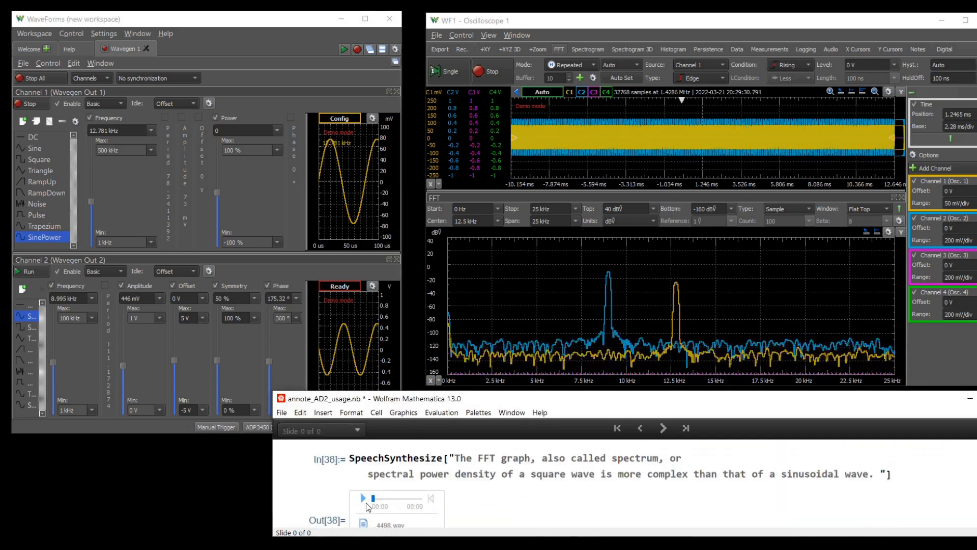
left_click(363, 499)
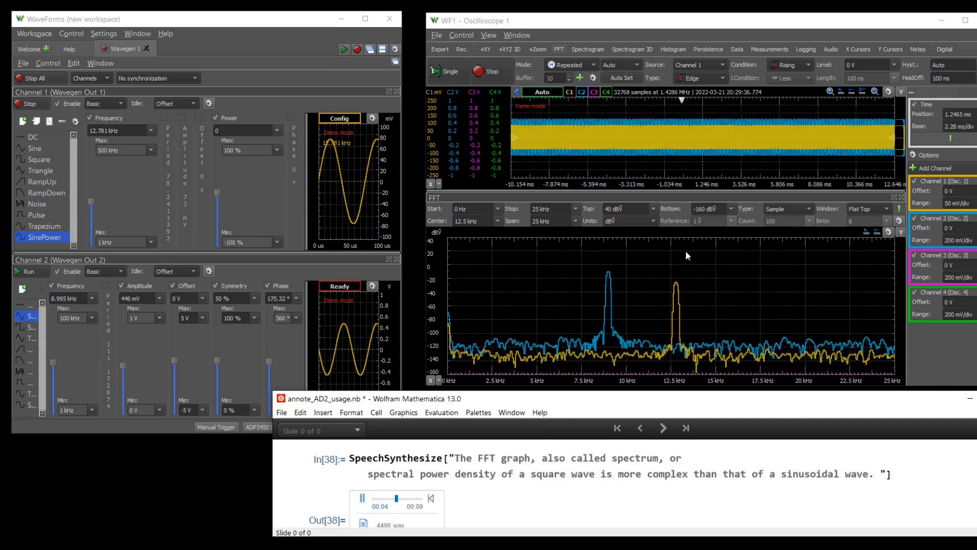
Switch Wavegen channel 1 to the Square waveform and widen the FFT range to 0 Hz through about 87.95 kHz
left_click(38, 160)
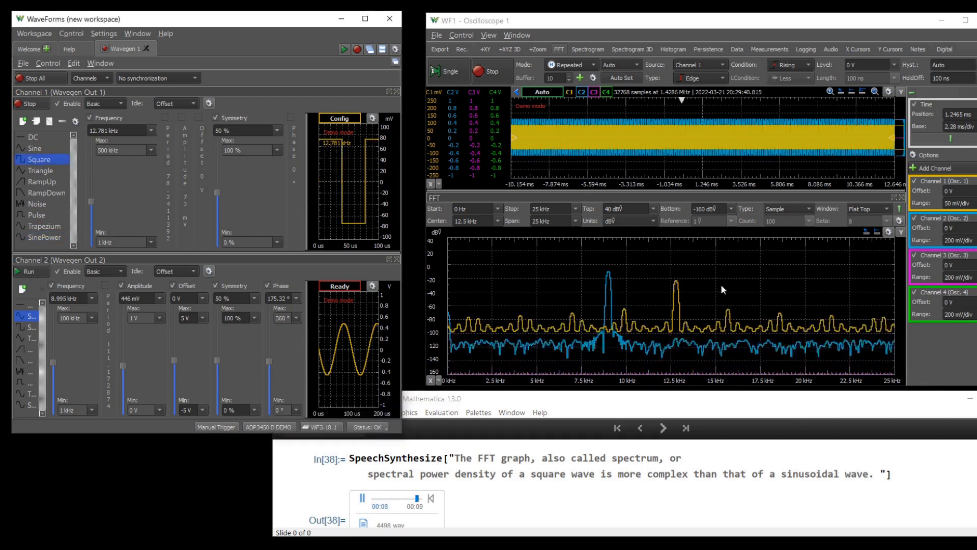
scroll(744, 295, "down", 2)
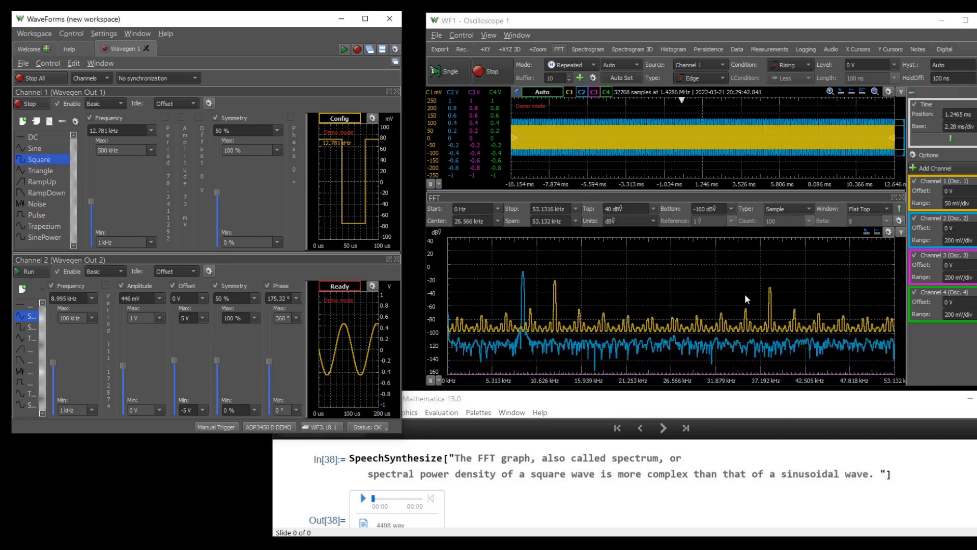
scroll(746, 296, "down", 2)
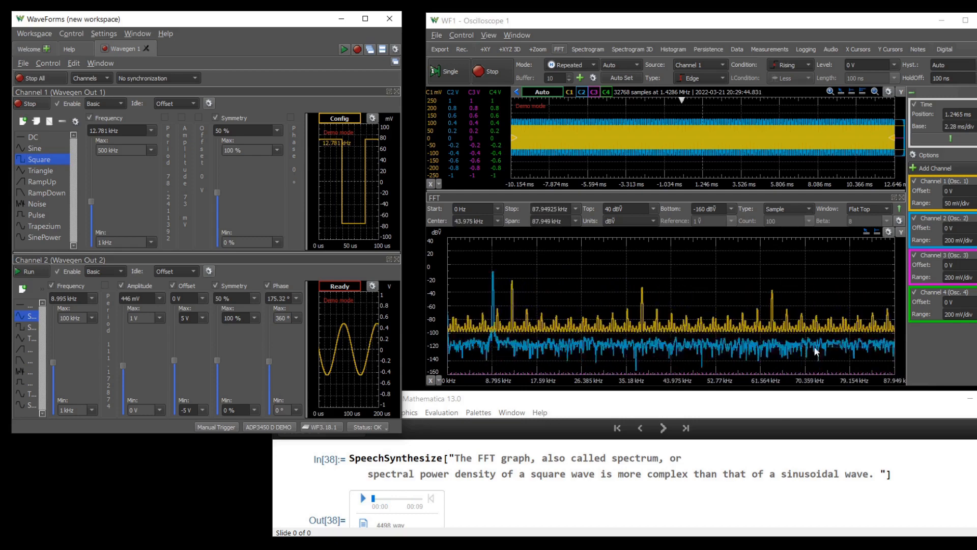
Alternate Wavegen channel 1 between the Sine and Square waveforms to compare their FFT spectra
left_click(40, 151)
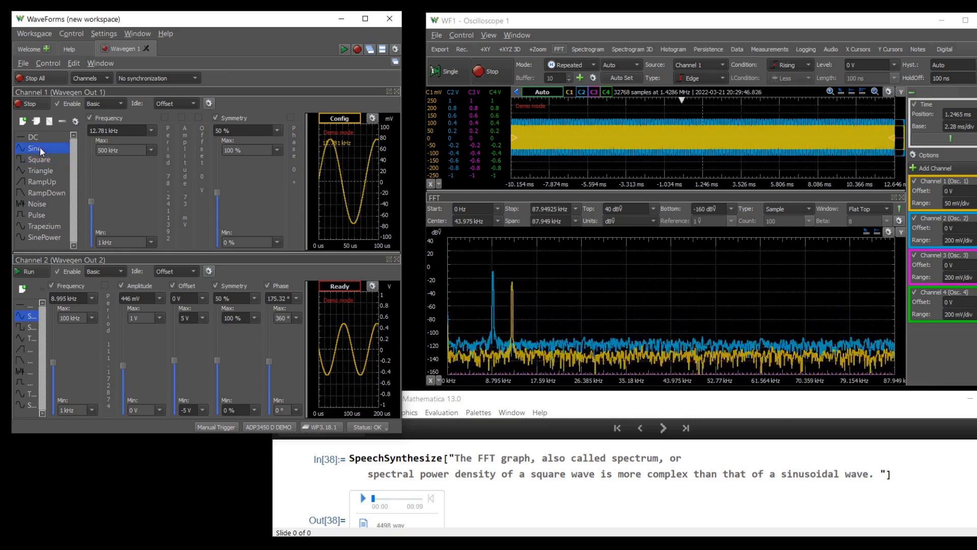
left_click(42, 160)
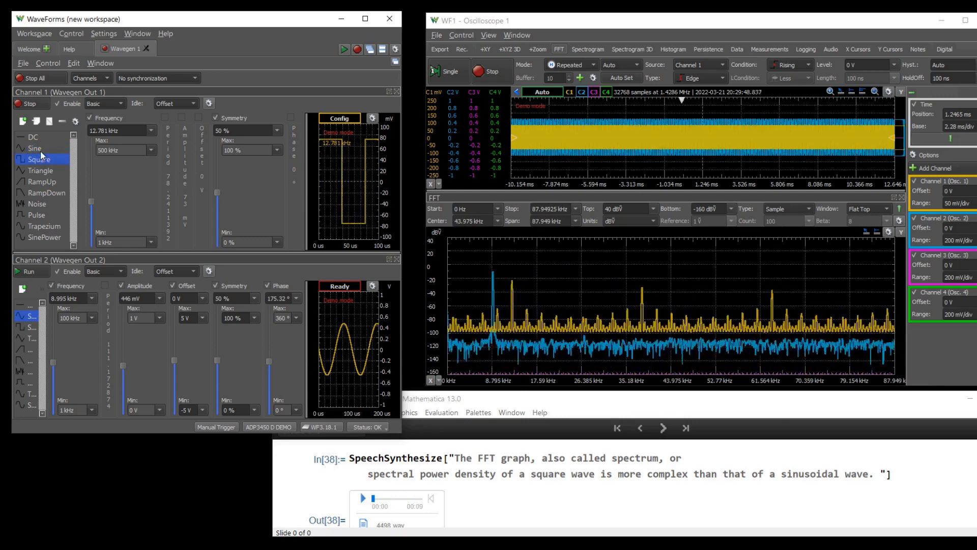
left_click(42, 148)
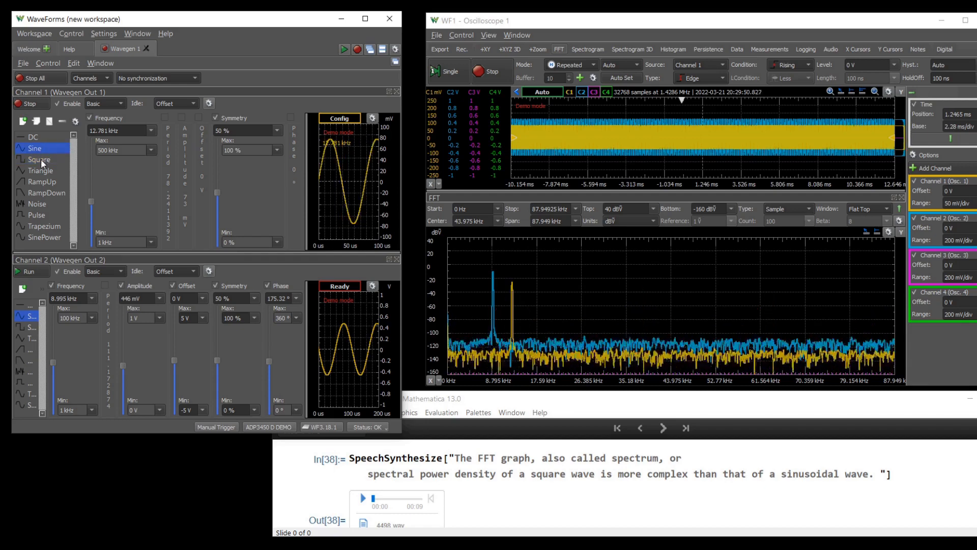
left_click(41, 159)
left_click(45, 149)
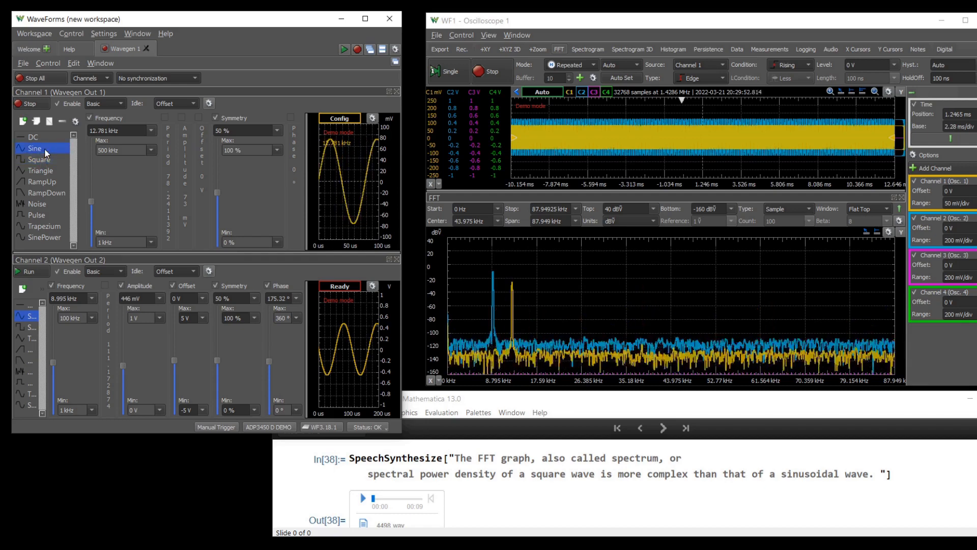
Examine the FFT spectra of the Triangle, Pulse and Noise waveforms on Wavegen channel 1, and return the channel to Sine
left_click(40, 170)
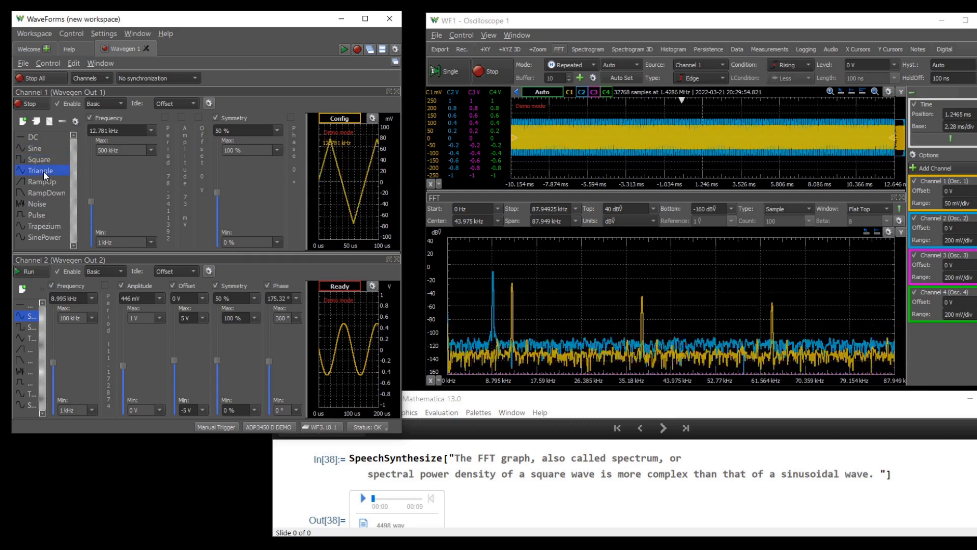
left_click(41, 203)
left_click(42, 216)
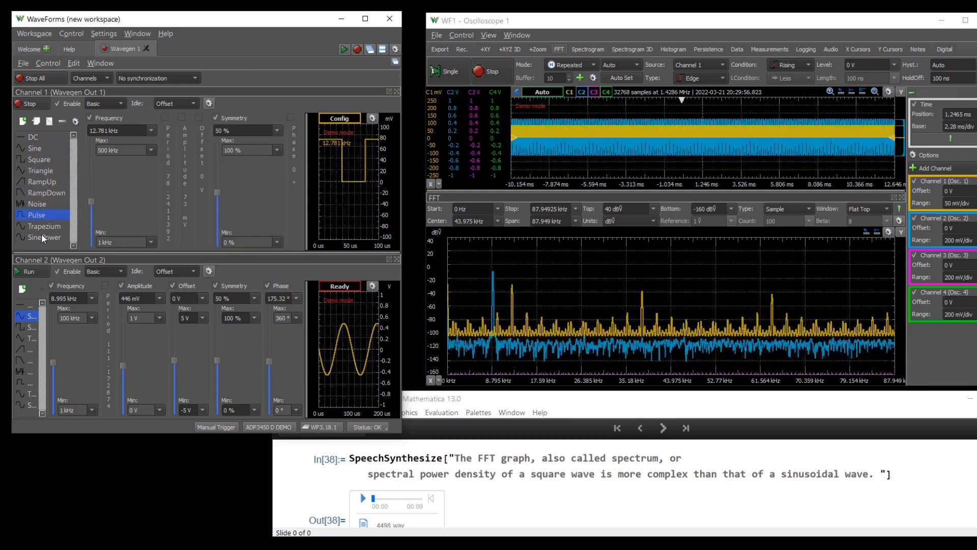
left_click(44, 204)
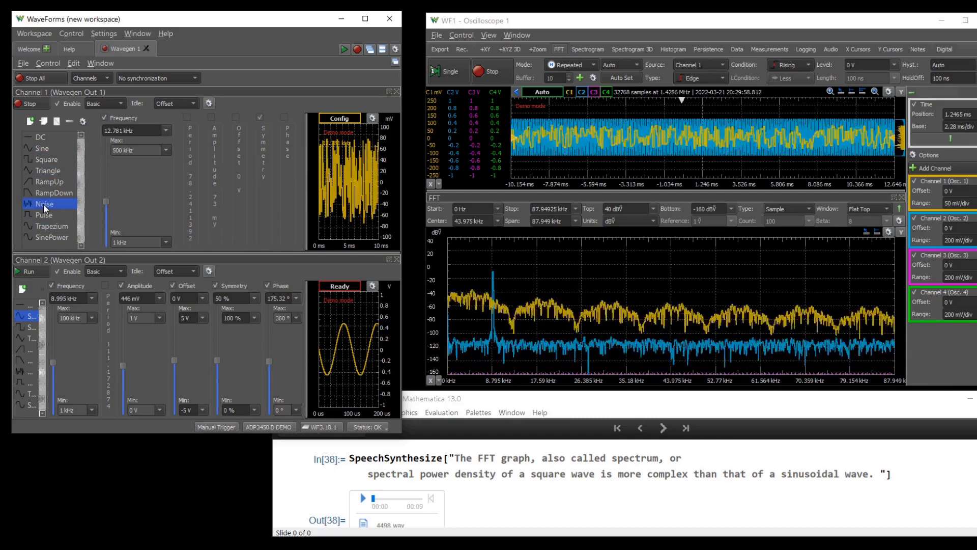
left_click(45, 192)
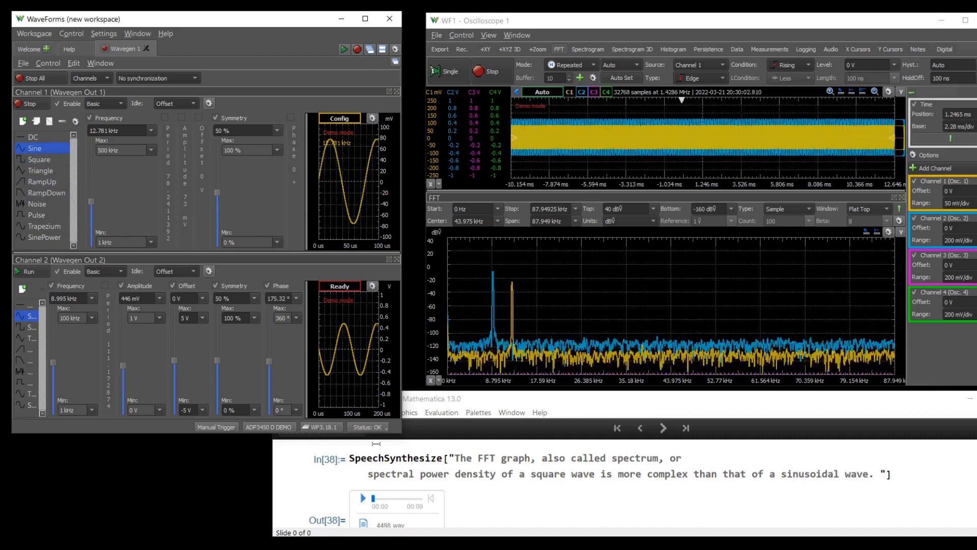
Switch to the Mathematica notebook and play the closing narration about the Lab 4 bonus project and frequency division multiplexing
left_click(531, 479)
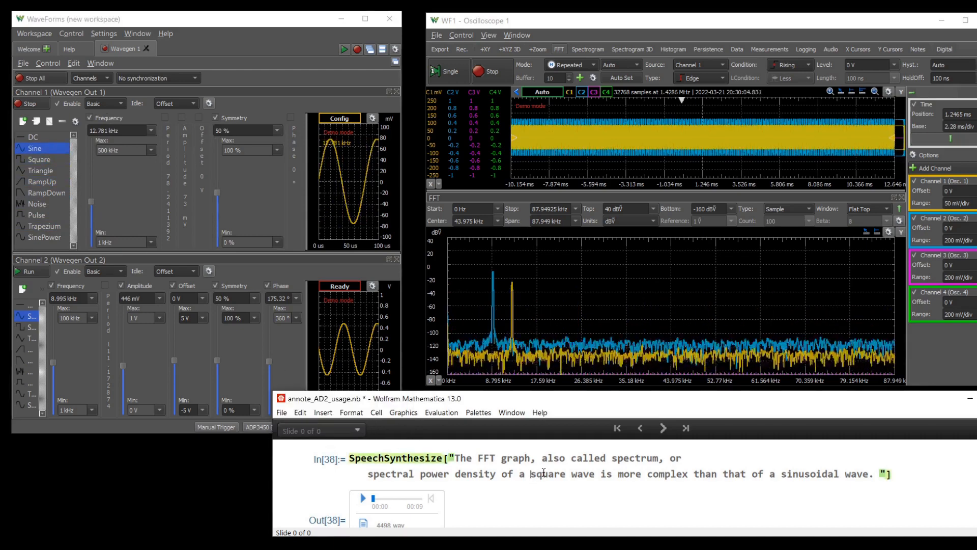
scroll(544, 472, "down", 5)
scroll(538, 472, "down", 2)
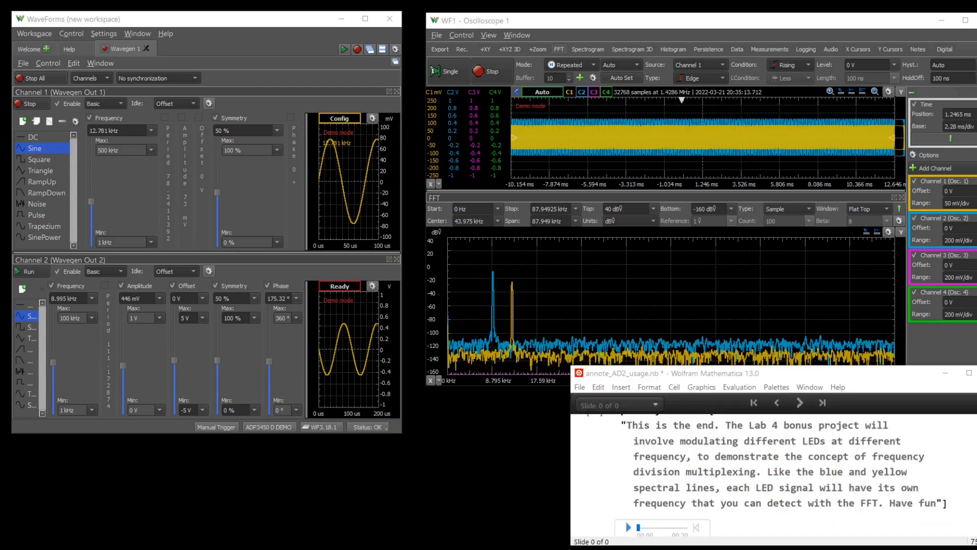
left_click(629, 528)
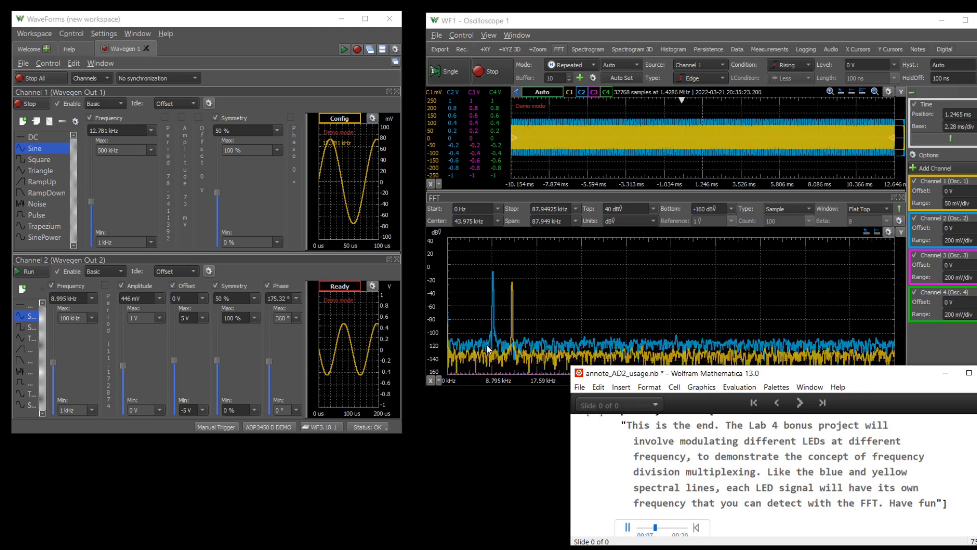
Narrow the FFT range to 1 kHz through 56.95 kHz and adjust the Wavegen frequencies to about 15.497 kHz (channel 1) and 8.395 kHz (channel 2)
left_click(545, 319)
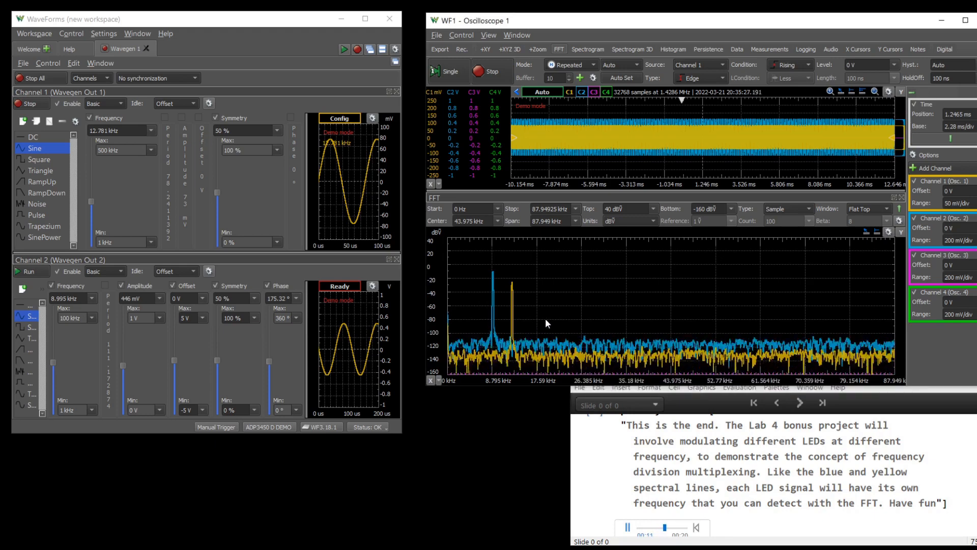
left_click_drag(545, 320, 724, 319)
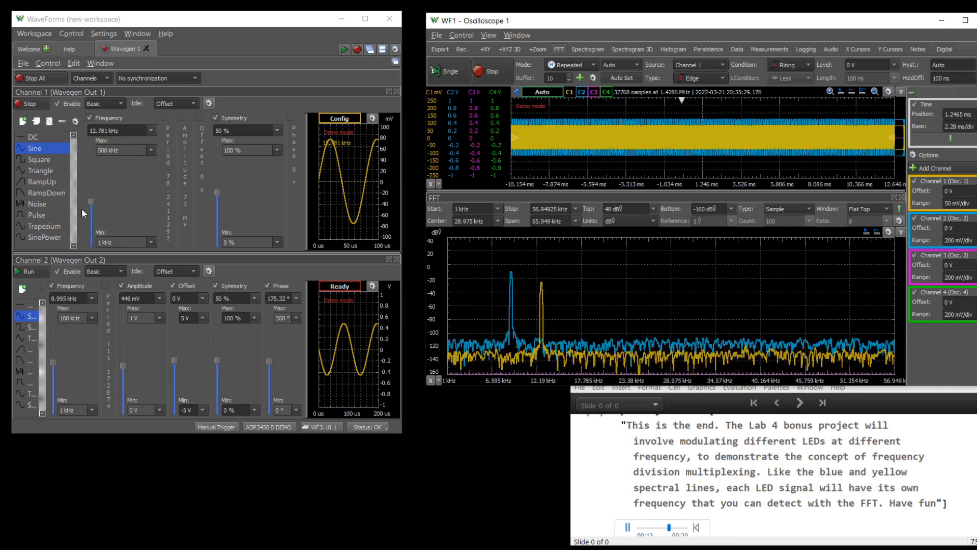
mouse_move(92, 200)
left_mouse_down()
mouse_move(100, 187)
mouse_move(100, 197)
left_mouse_up()
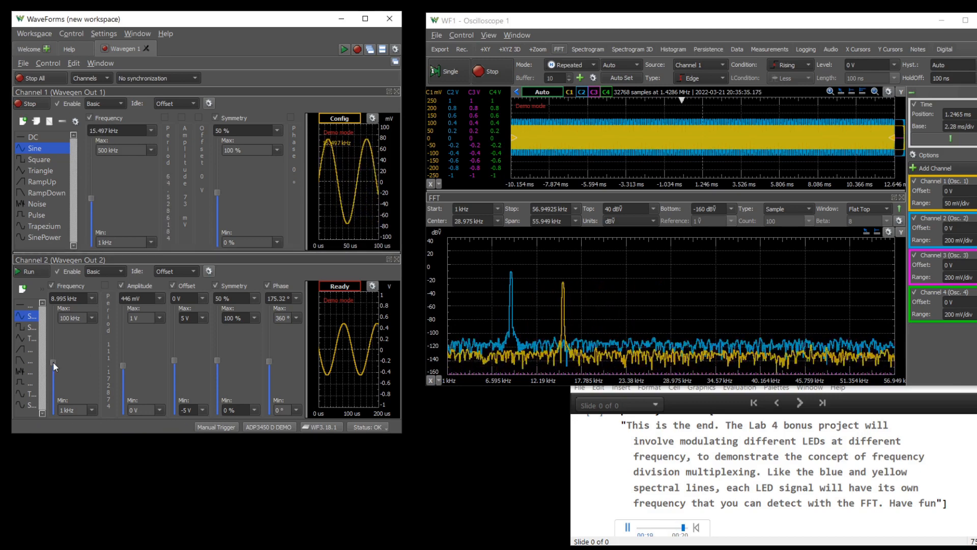
left_click_drag(53, 361, 53, 364)
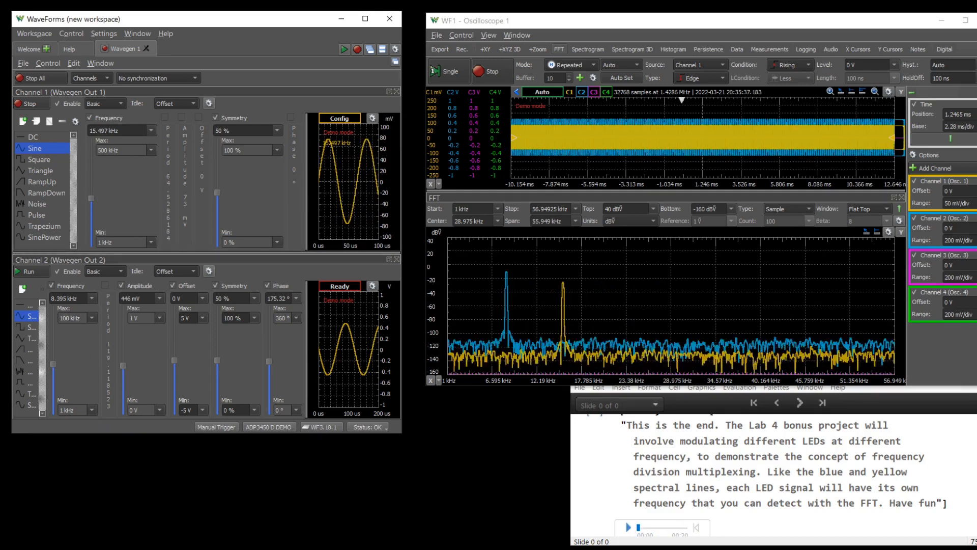